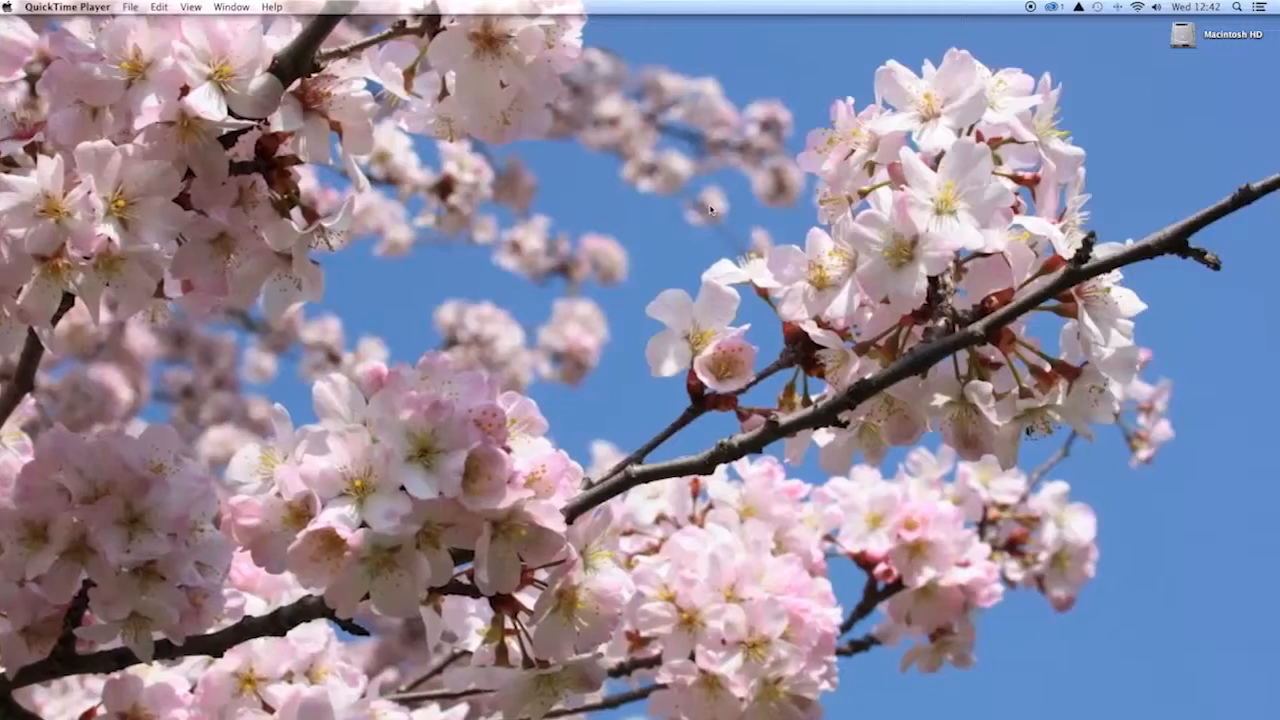
- Join the ClickShare Wi-Fi network from the macOS menu bar using its WPA2 password
left_click(1135, 9)
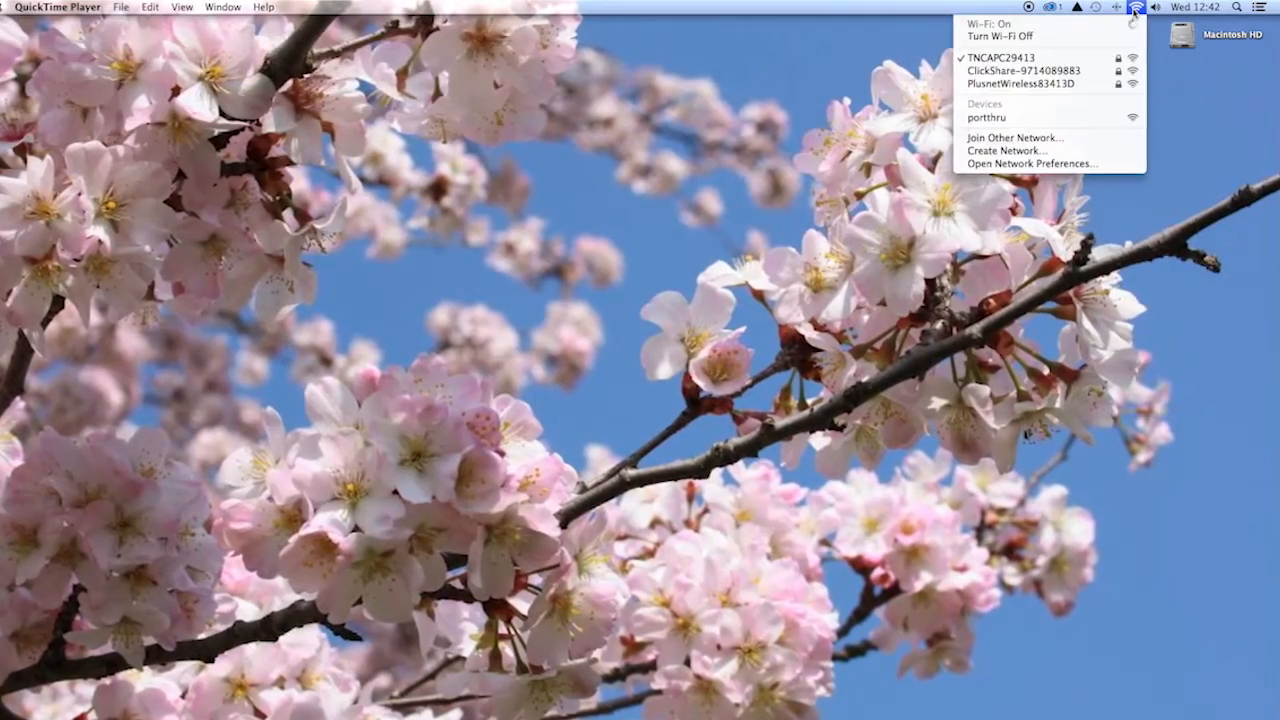
left_click(1052, 72)
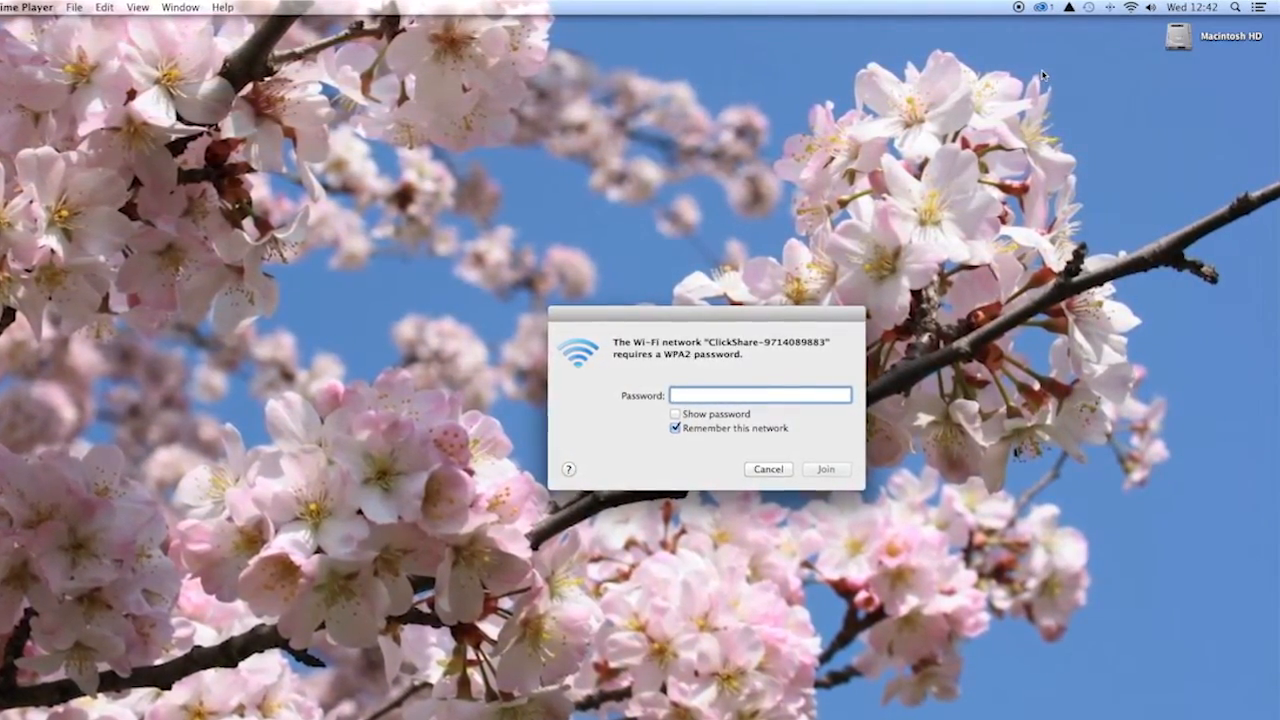
left_click(720, 422)
type("cli")
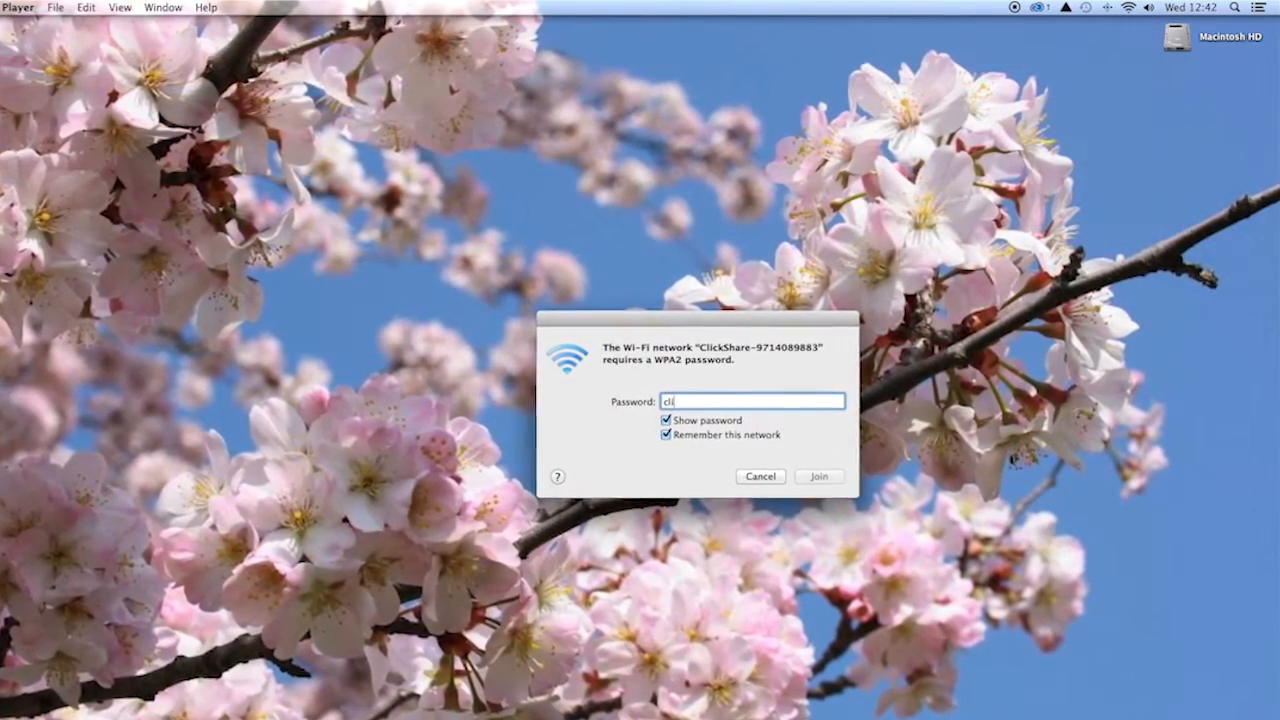
type("ckshare")
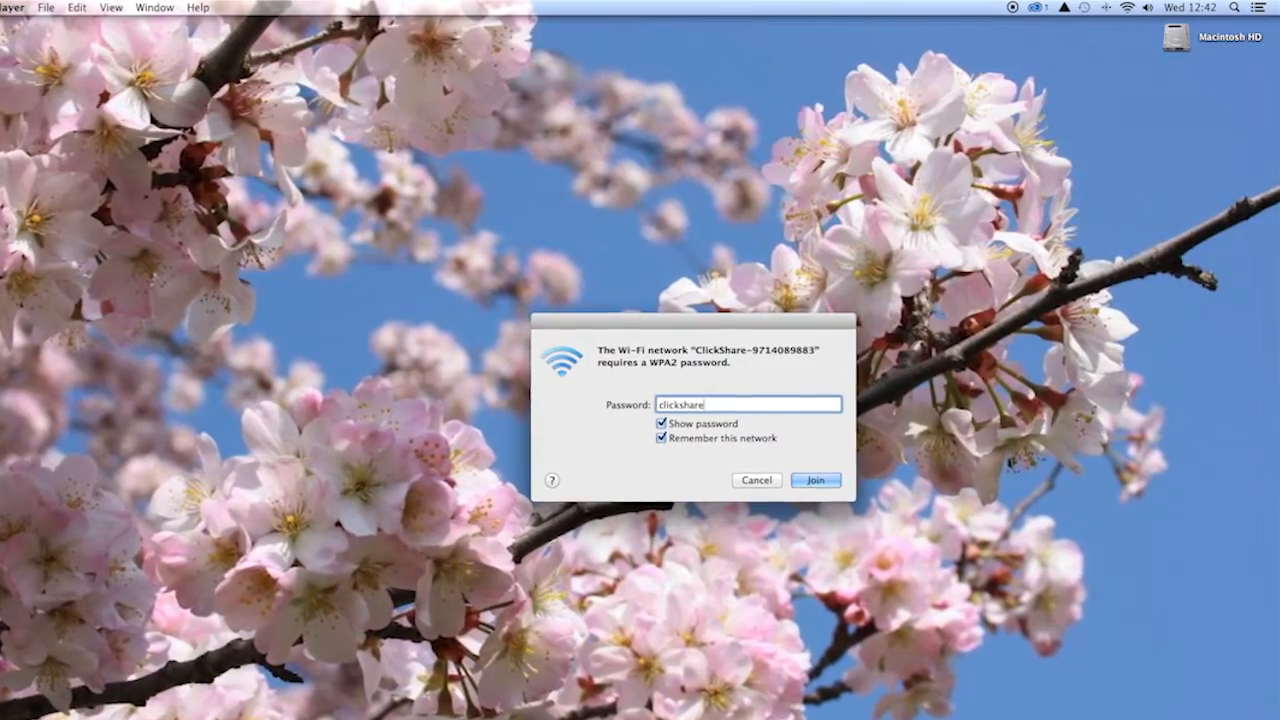
key("Return")
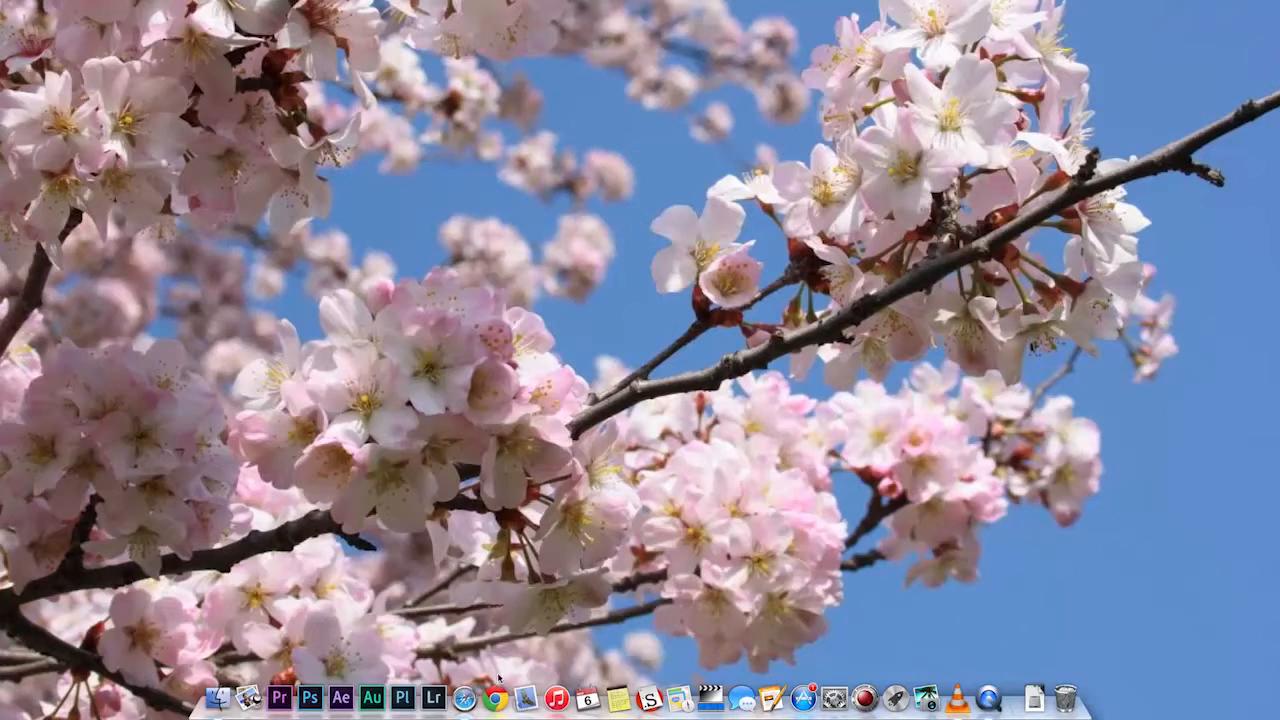
- Launch Chrome, load the base unit at 192.168.2.1 and submit the administrator login
left_click(494, 698)
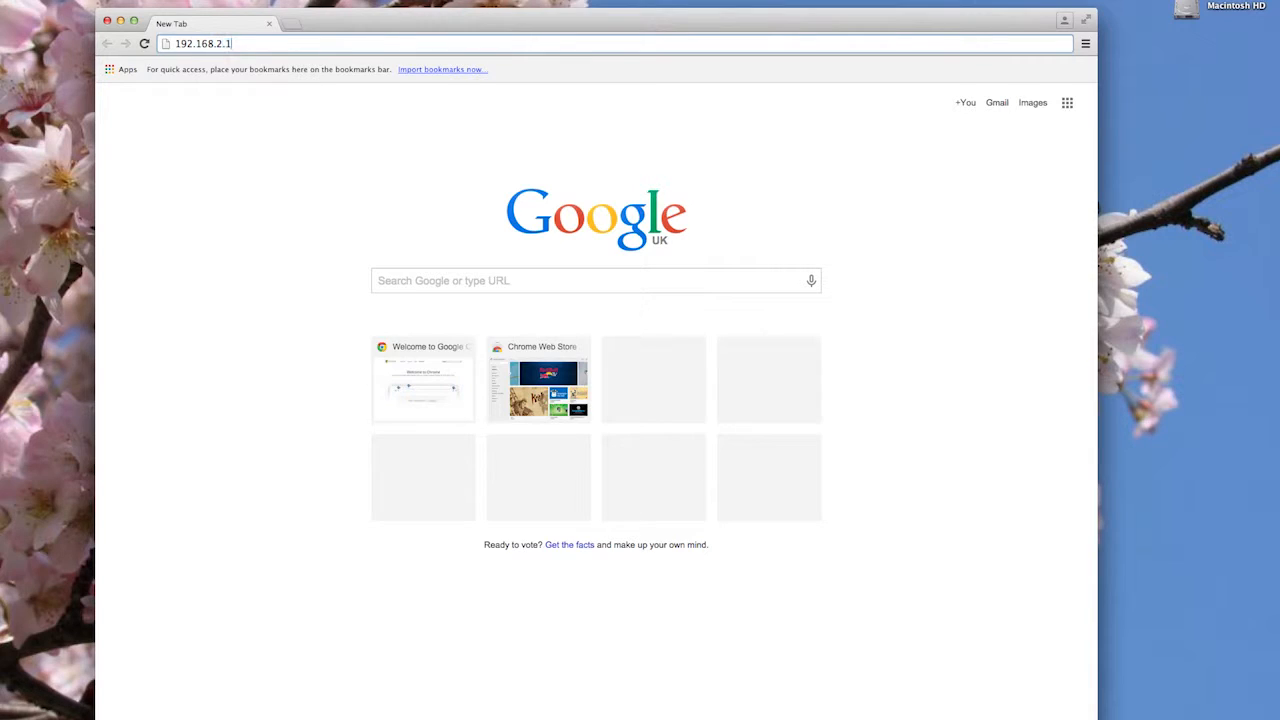
key("Return")
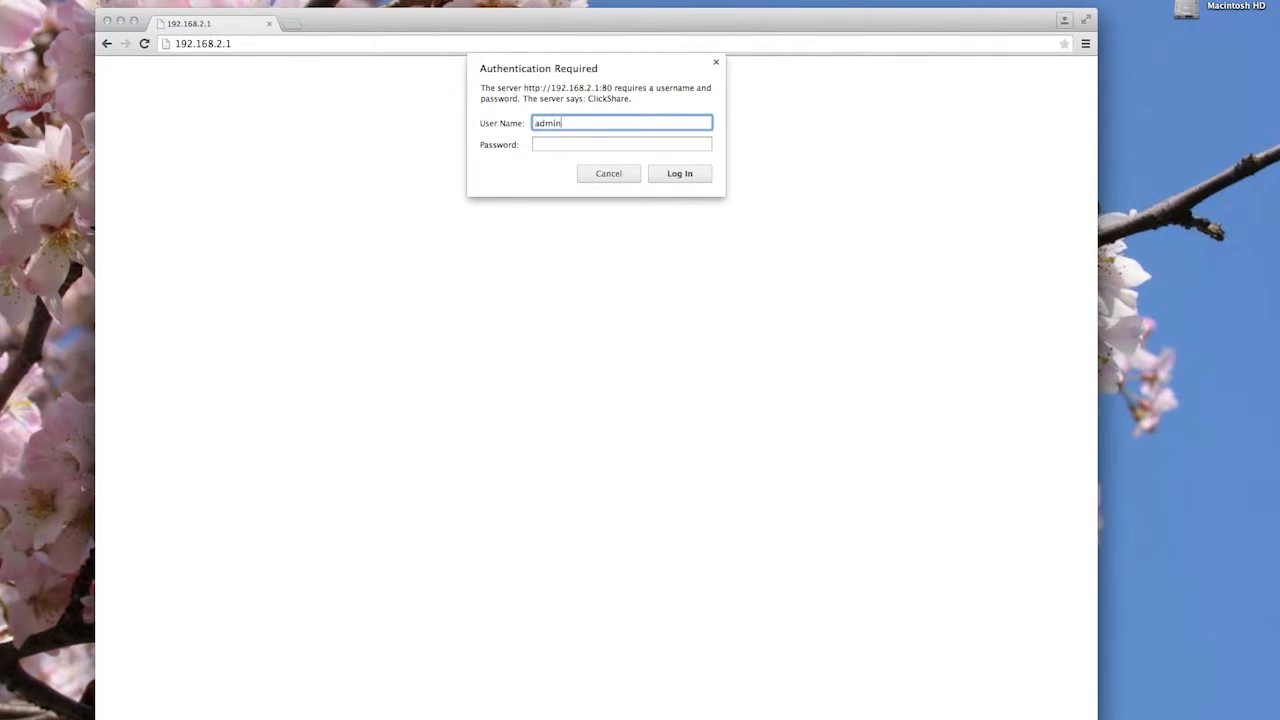
key("Tab")
type("admin")
key("Return")
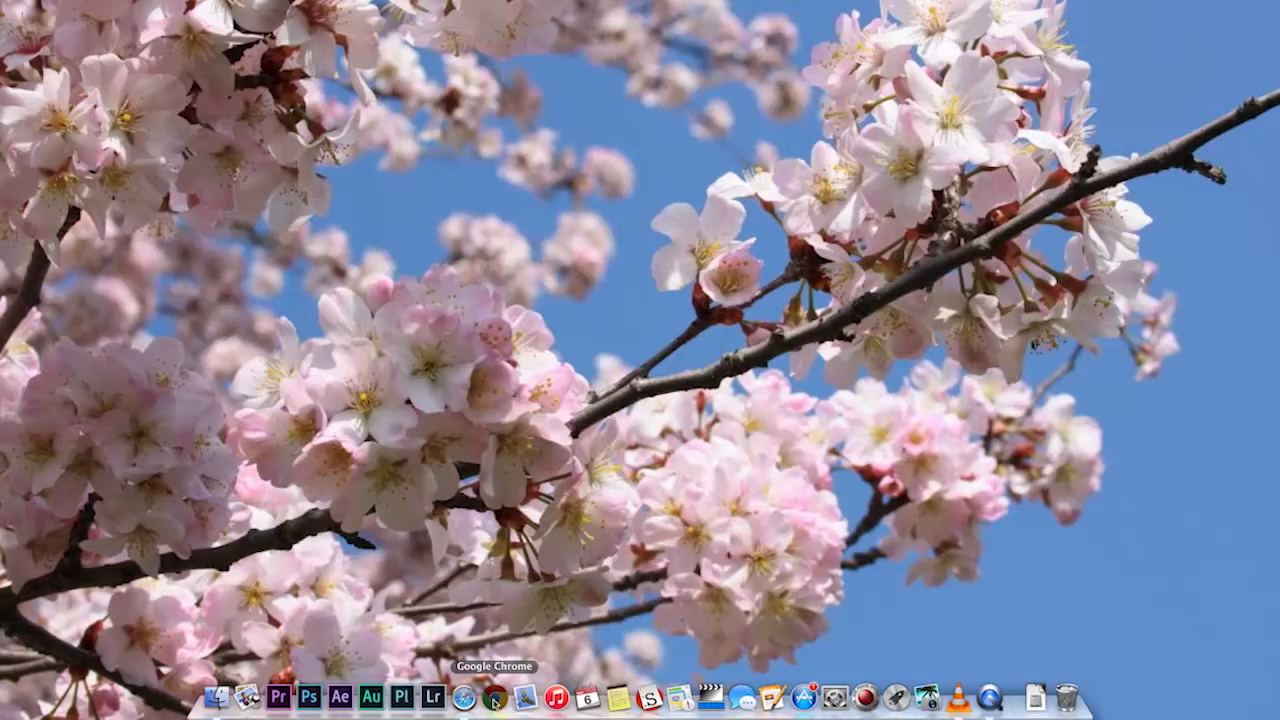
- Reload the base unit address in Chrome and fill in the administrator user name and password
left_click(494, 698)
type("192")
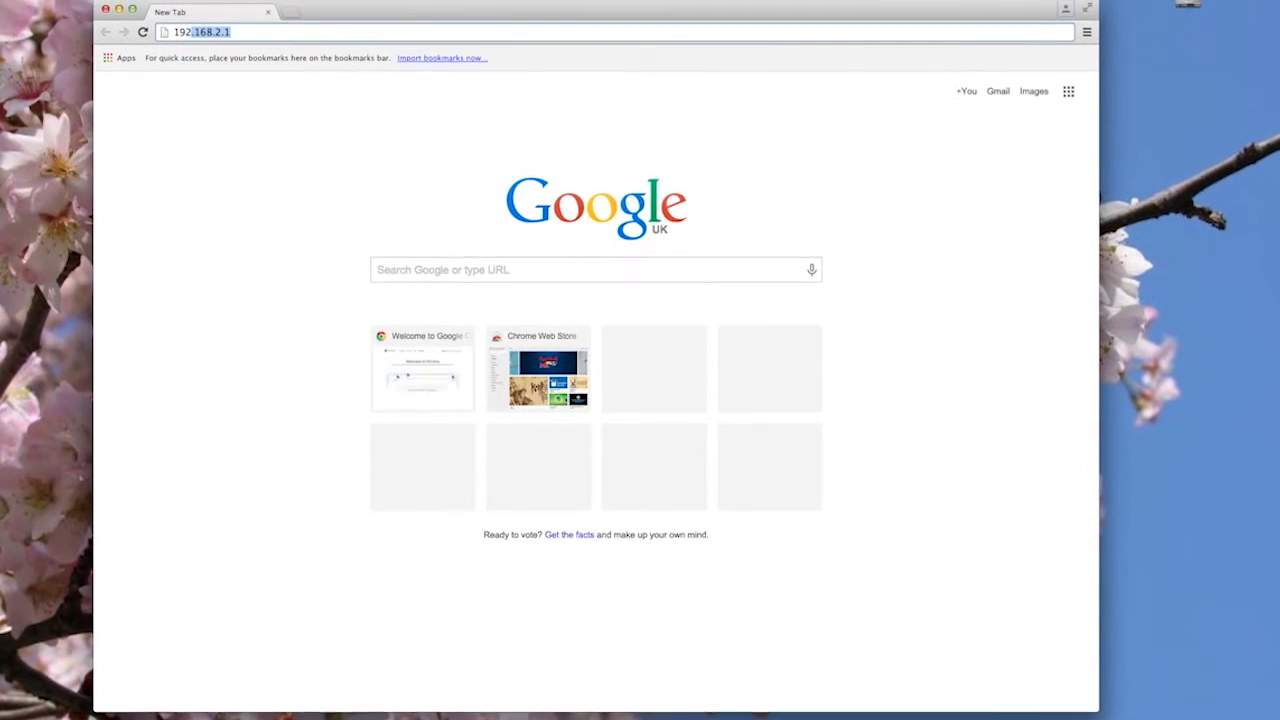
type(".168.1.120")
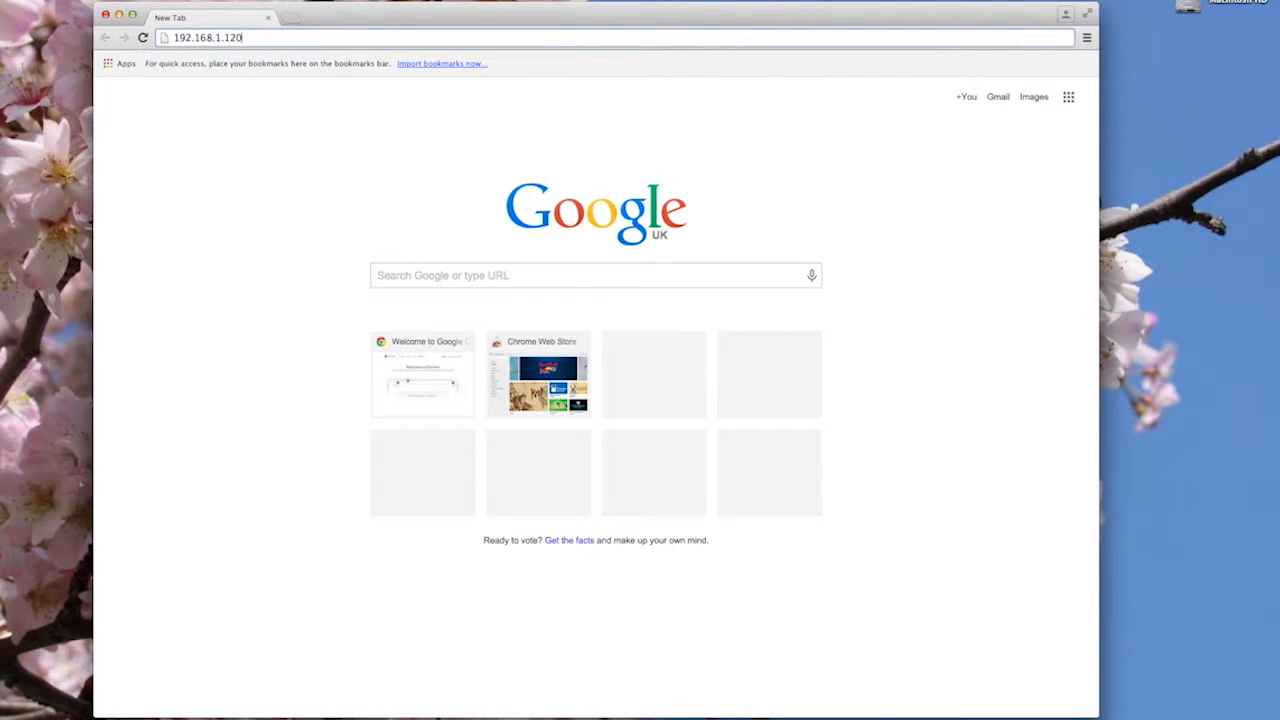
key("Return")
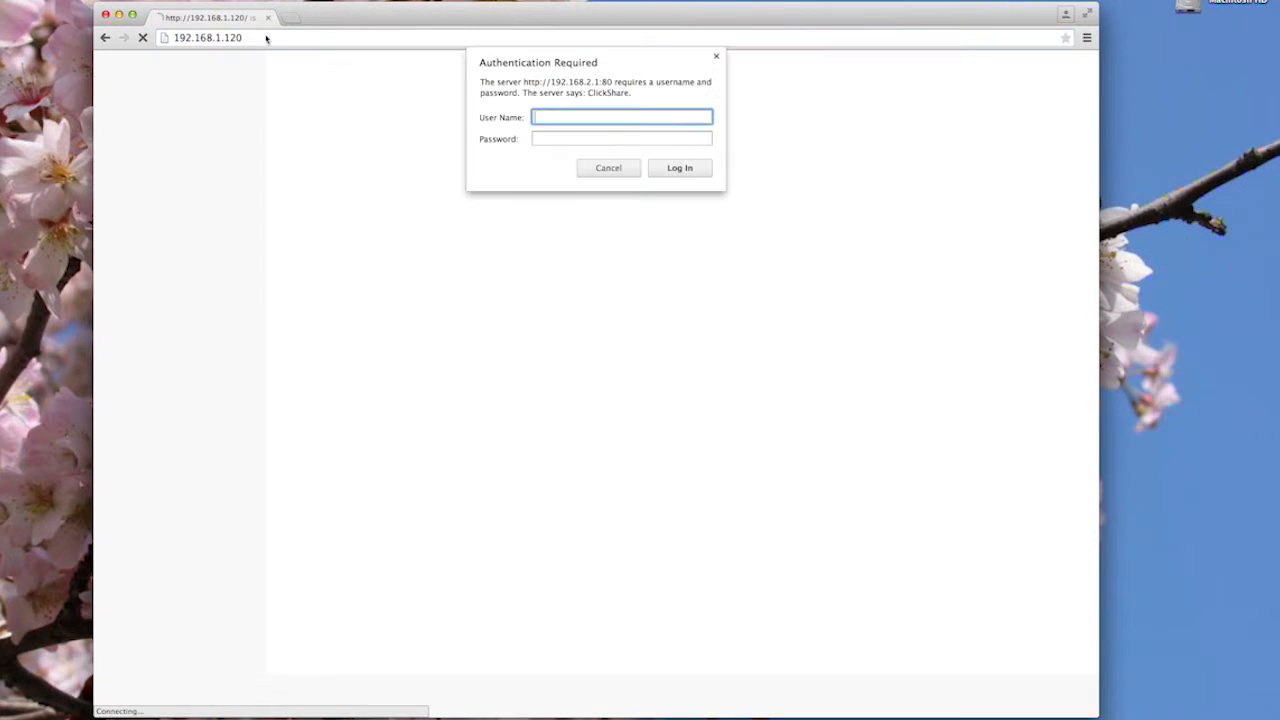
type("admin")
key("Tab")
type("a")
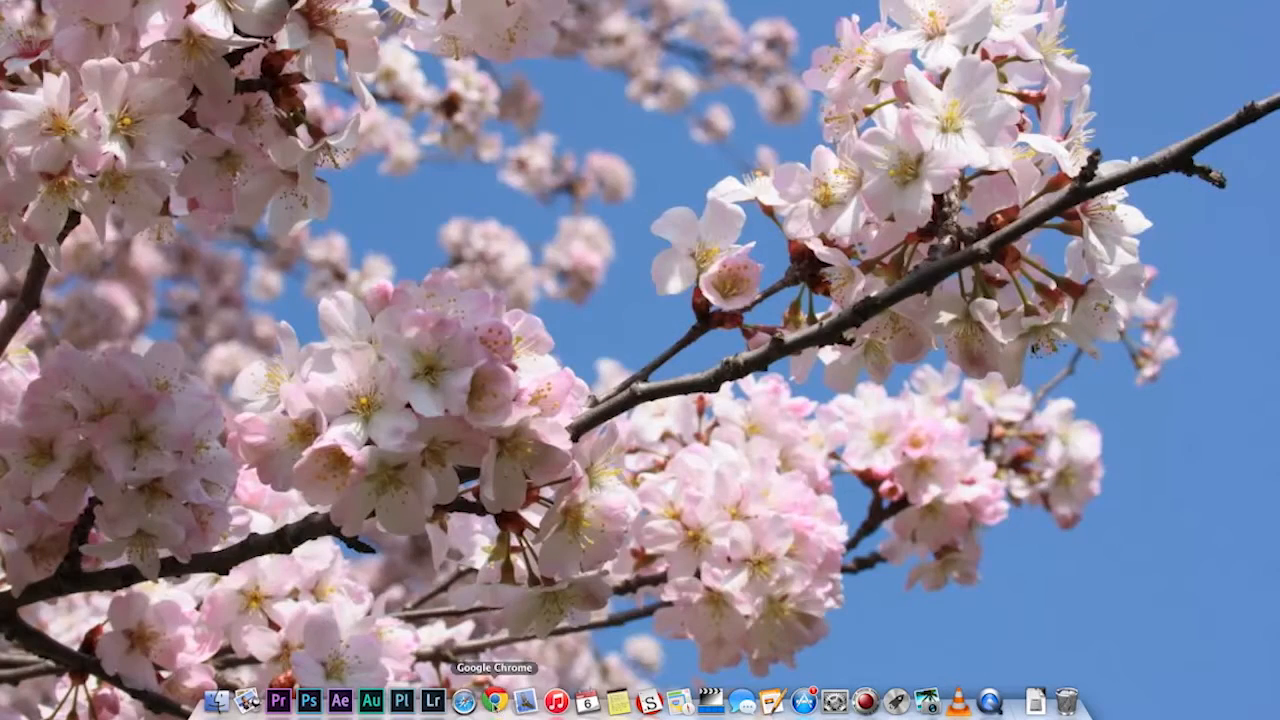
- Open a fresh Chrome tab with the base unit address 192.168.2.1 in the address bar
left_click(494, 700)
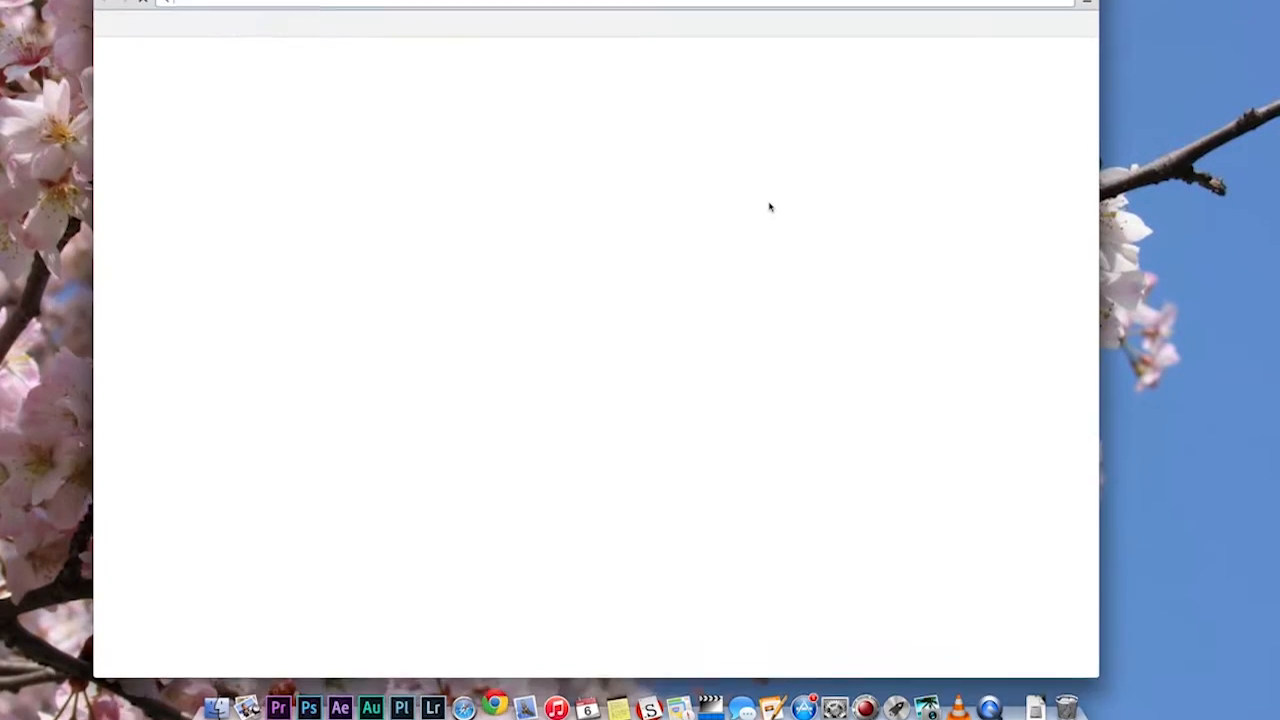
type("192")
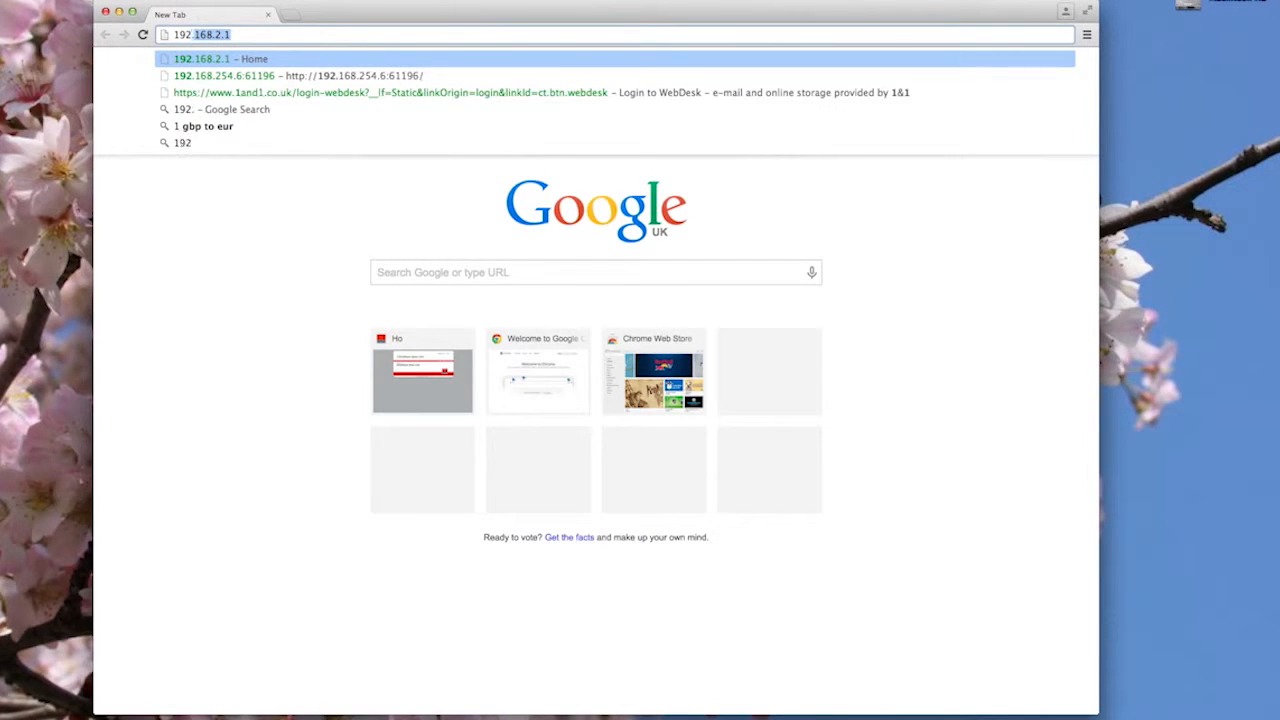
type(".168.")
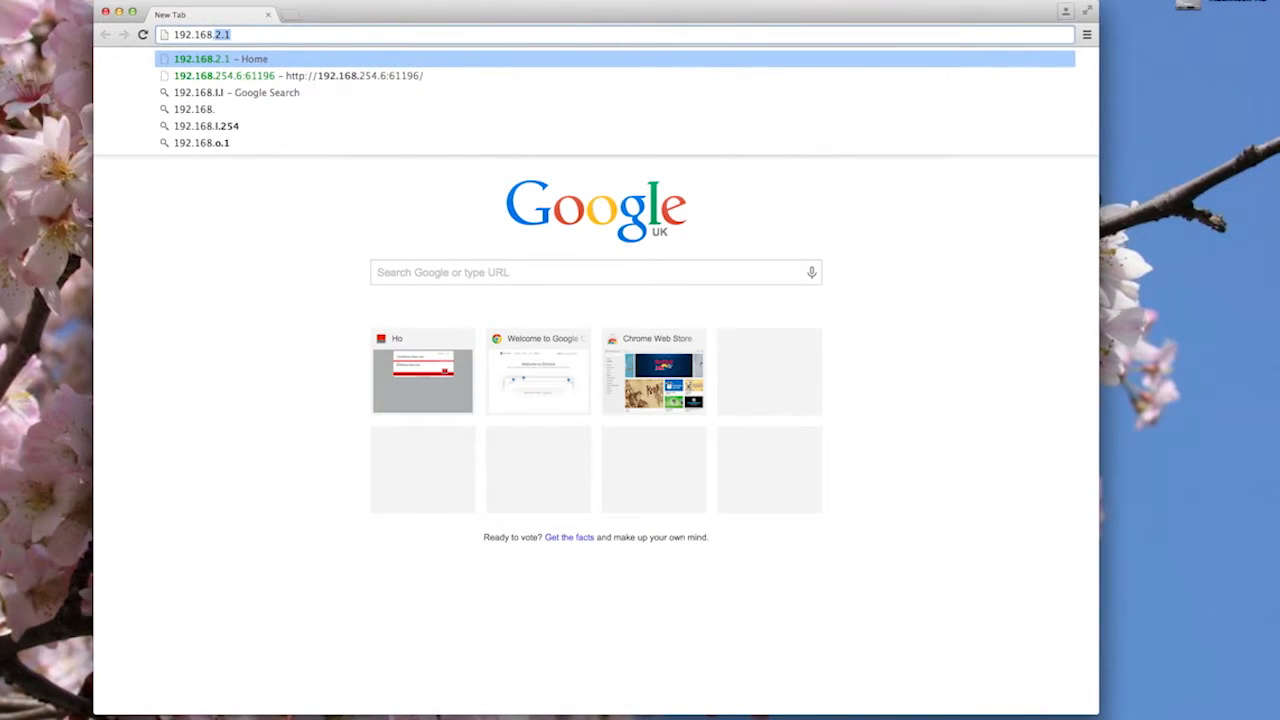
type("1.23")
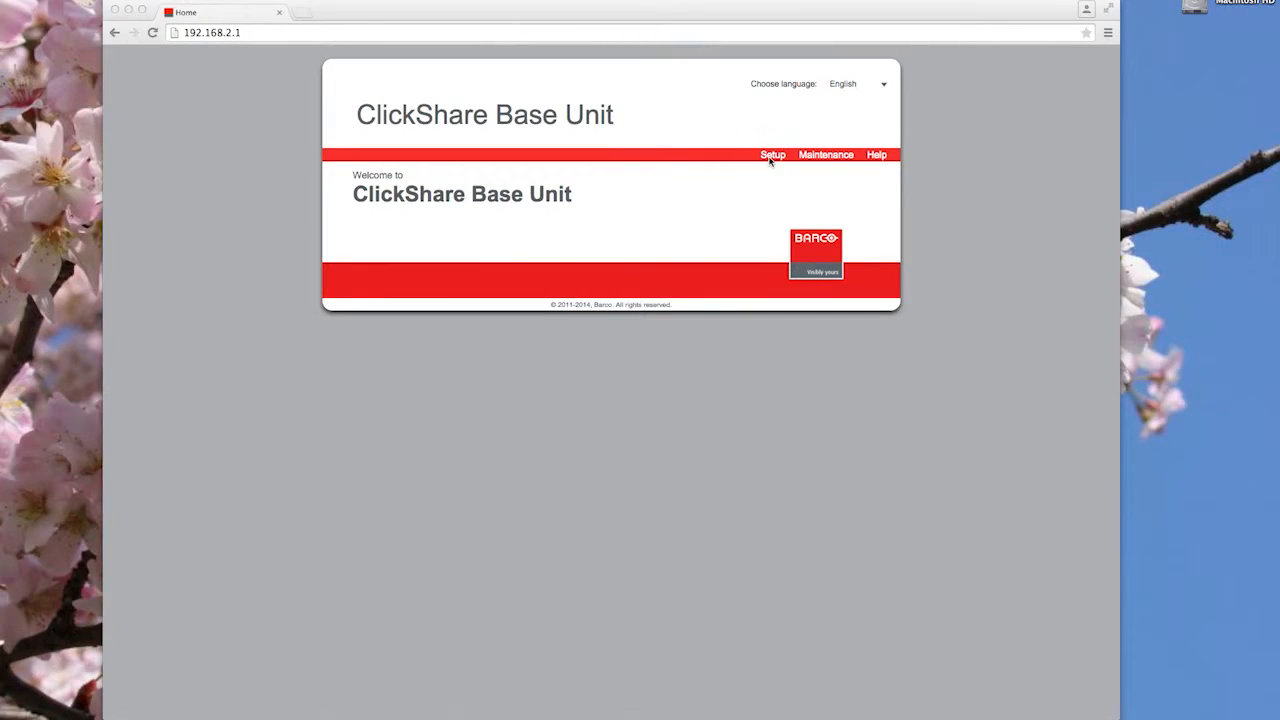
- In Setup, set Display Timeout to 40 minutes and Show Screen Saver to 20 minutes
left_click(771, 159)
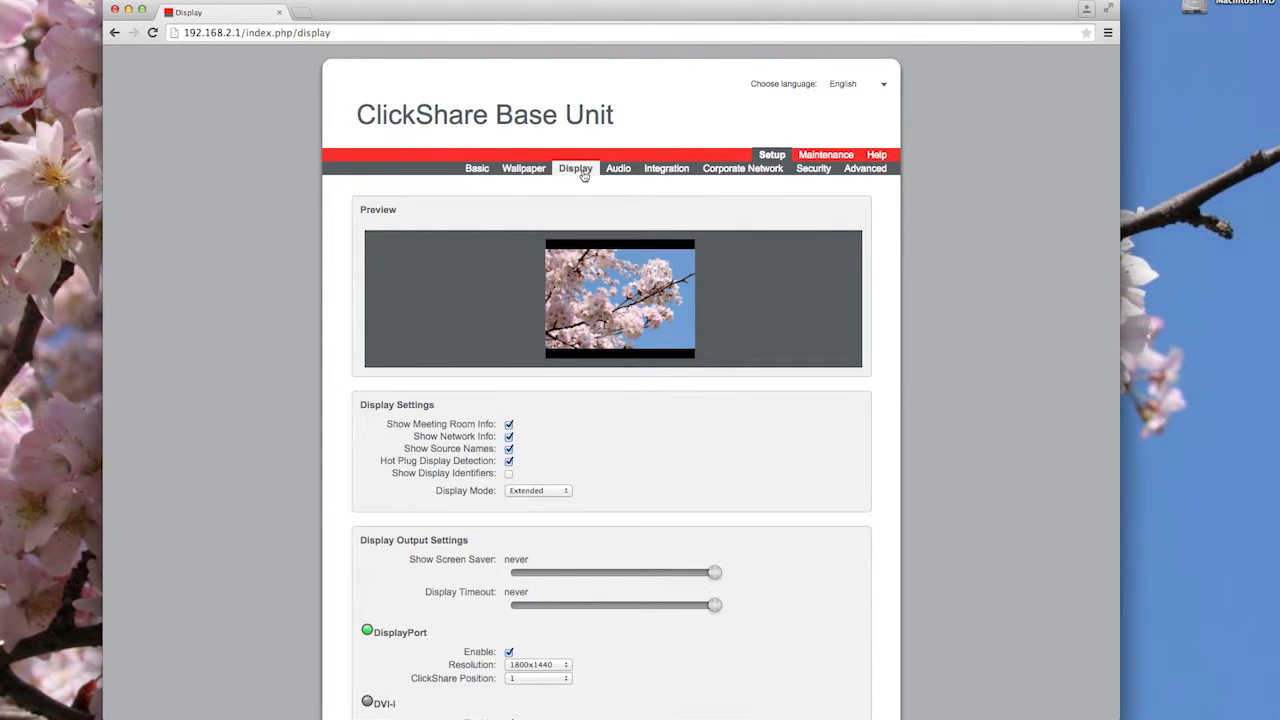
scroll(584, 175, "down", 5)
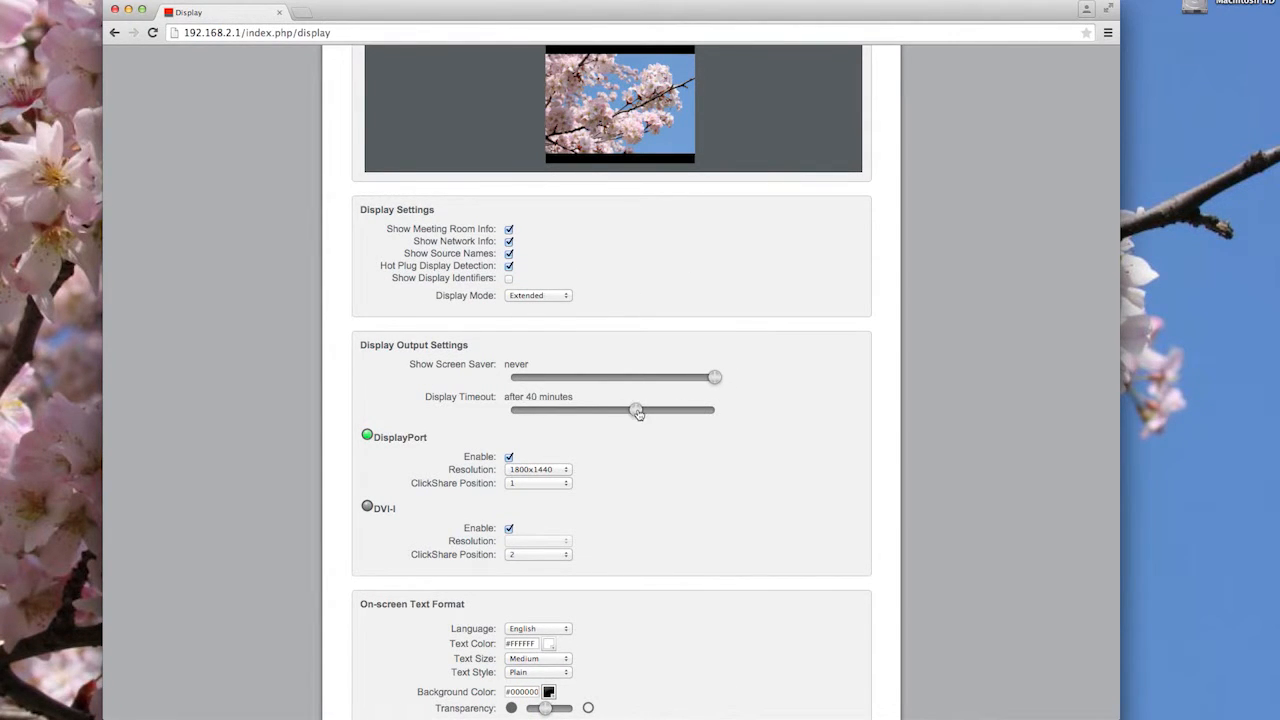
left_click_drag(716, 381, 697, 380)
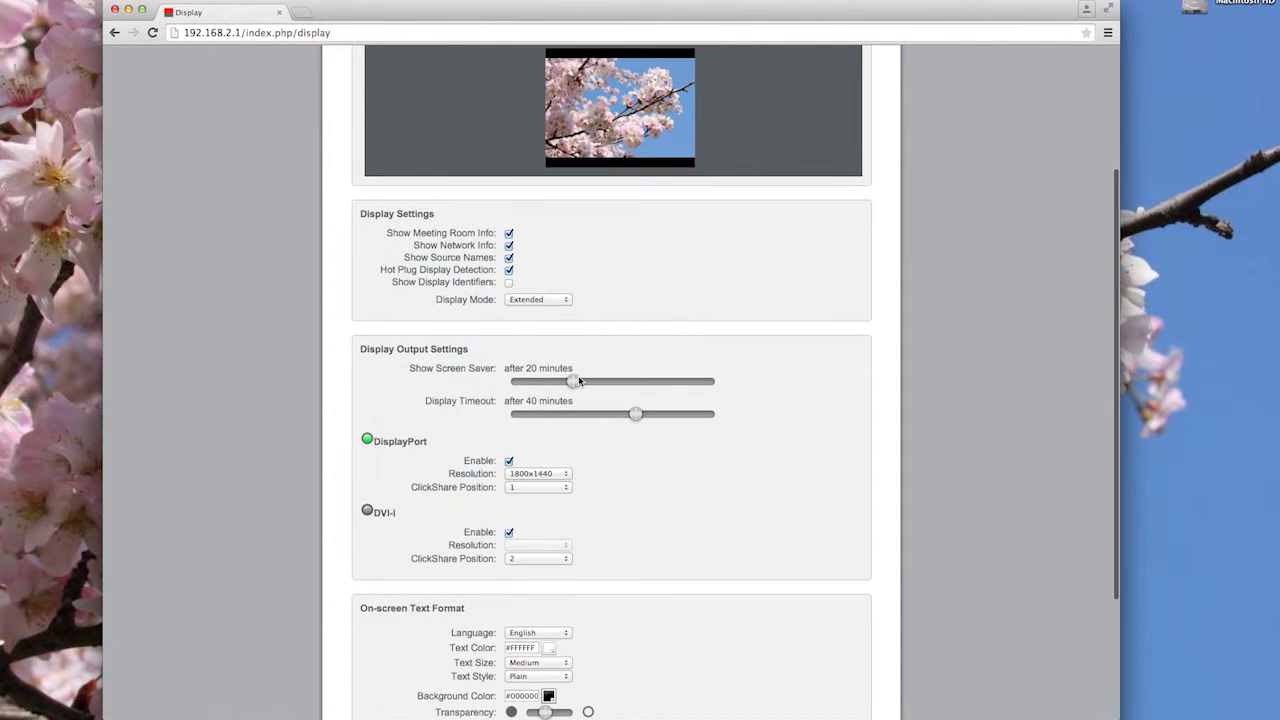
scroll(760, 369, "down", 5)
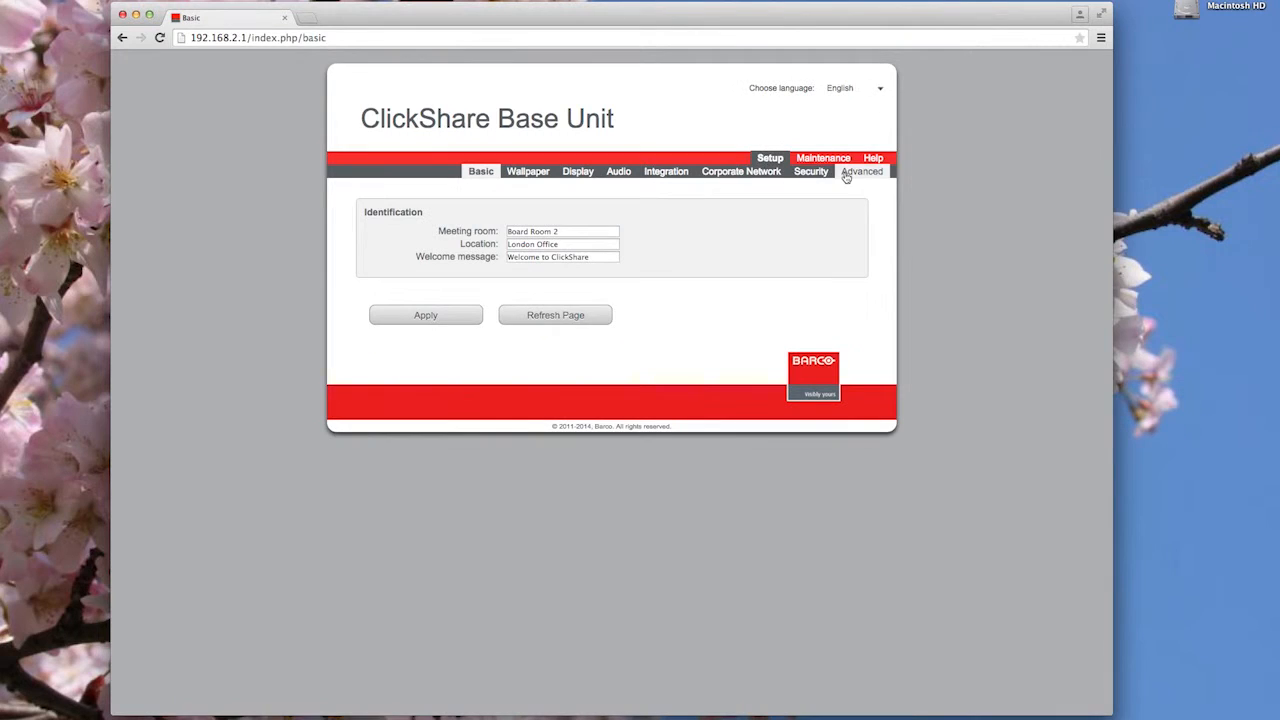
- Under Setup > Advanced, switch the Wi-Fi to the 5 GHz band on channel 40 and apply
left_click(852, 172)
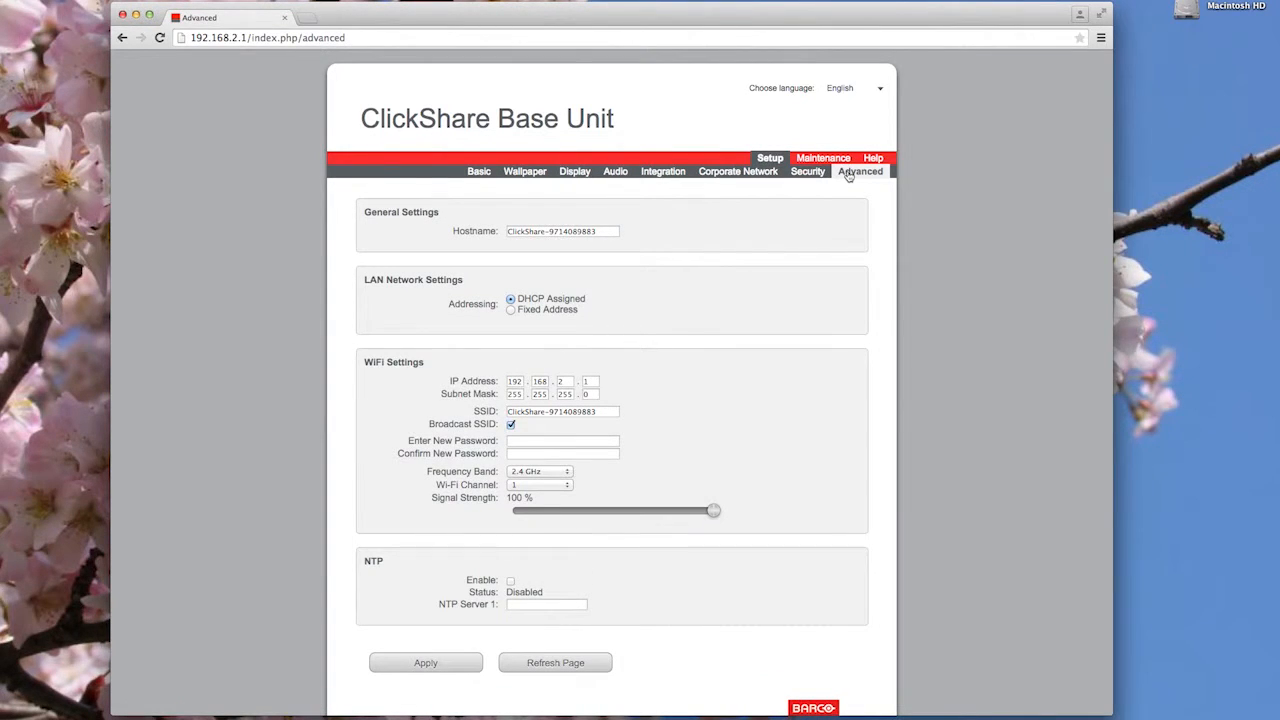
left_click(559, 474)
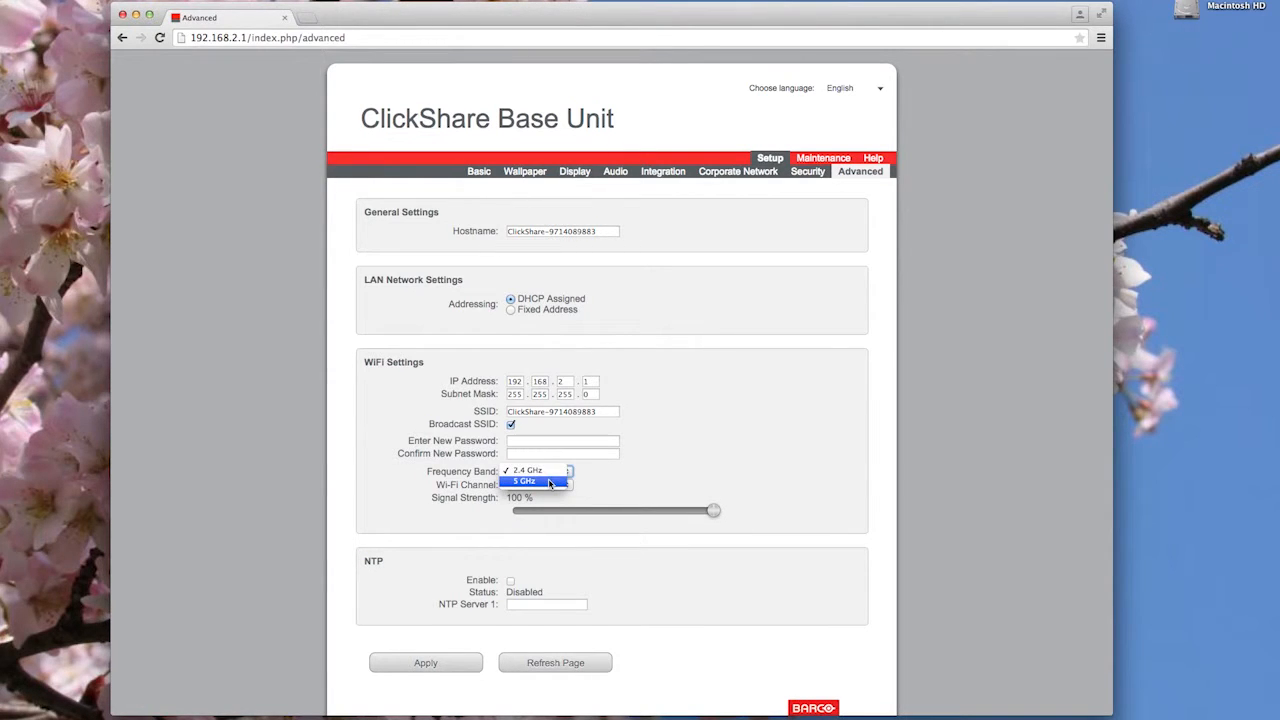
left_click(550, 482)
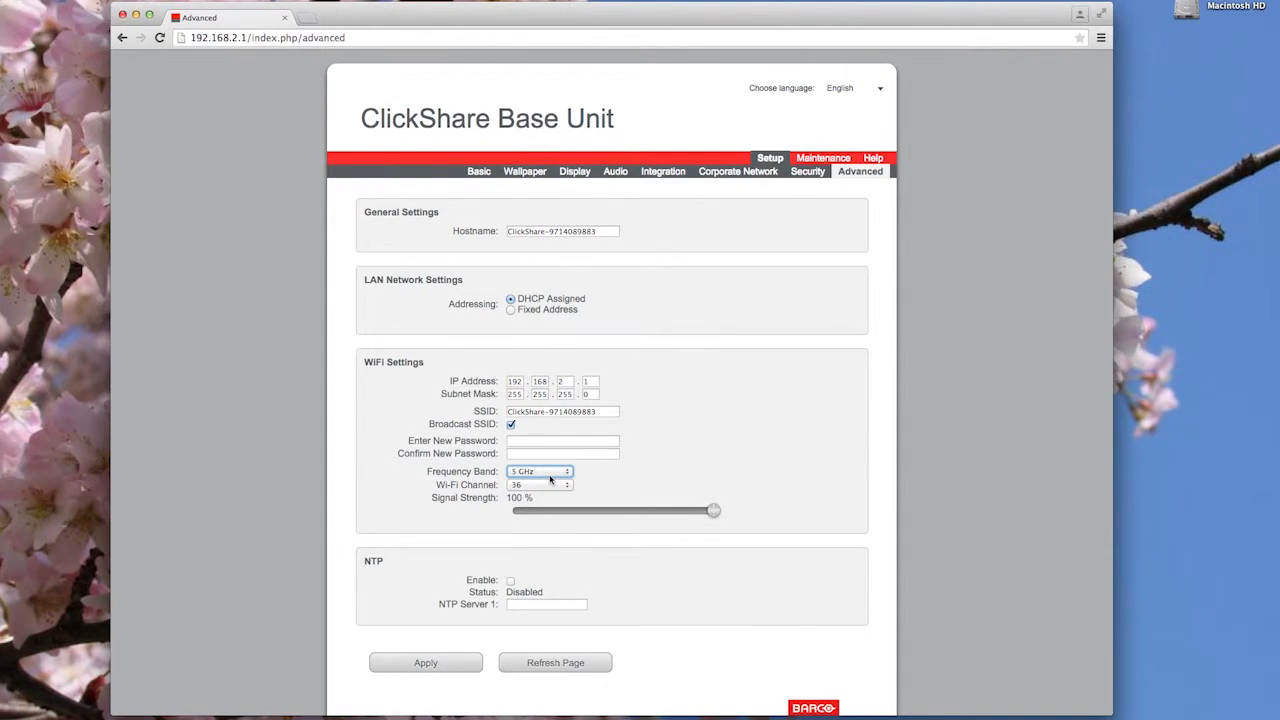
left_click(561, 486)
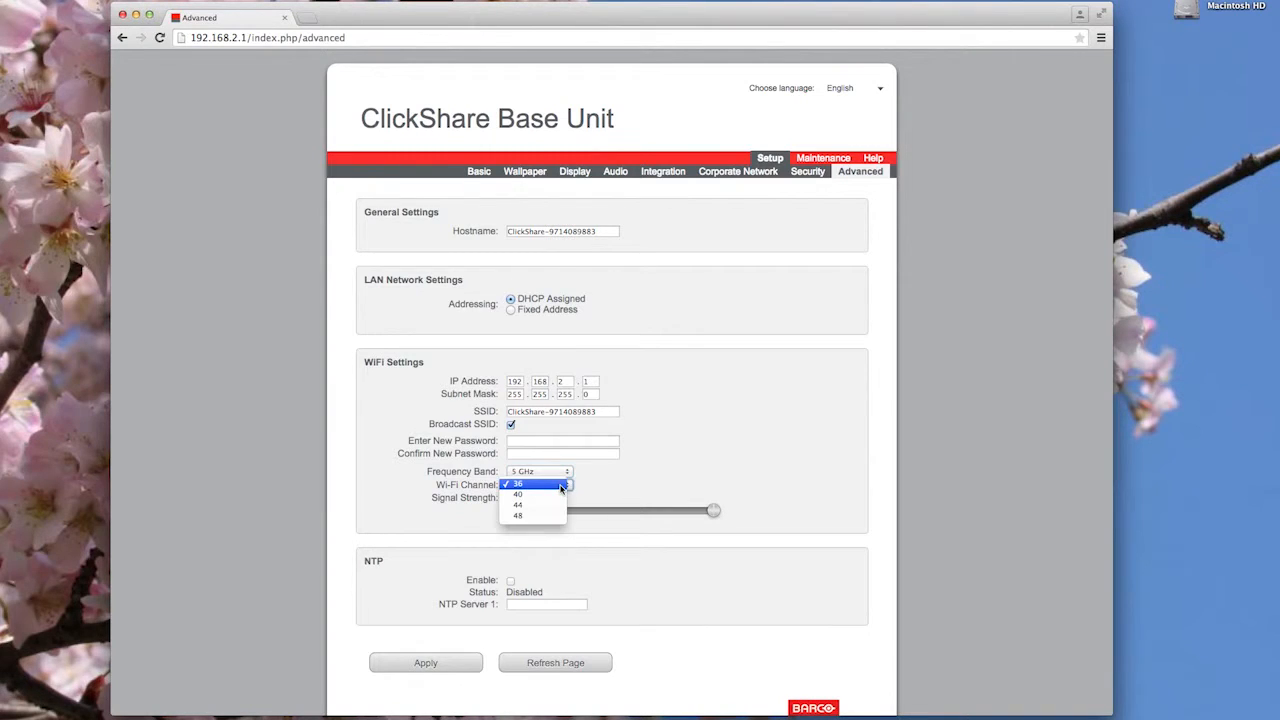
key("Escape")
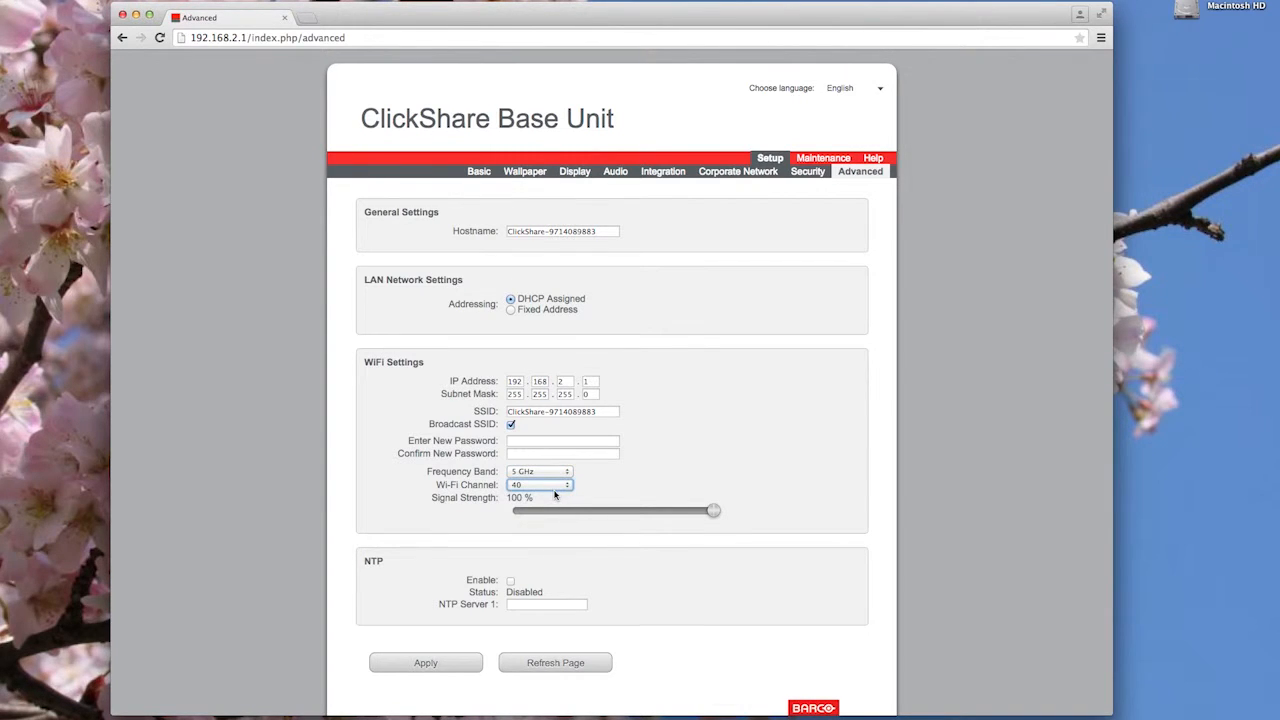
left_click(449, 667)
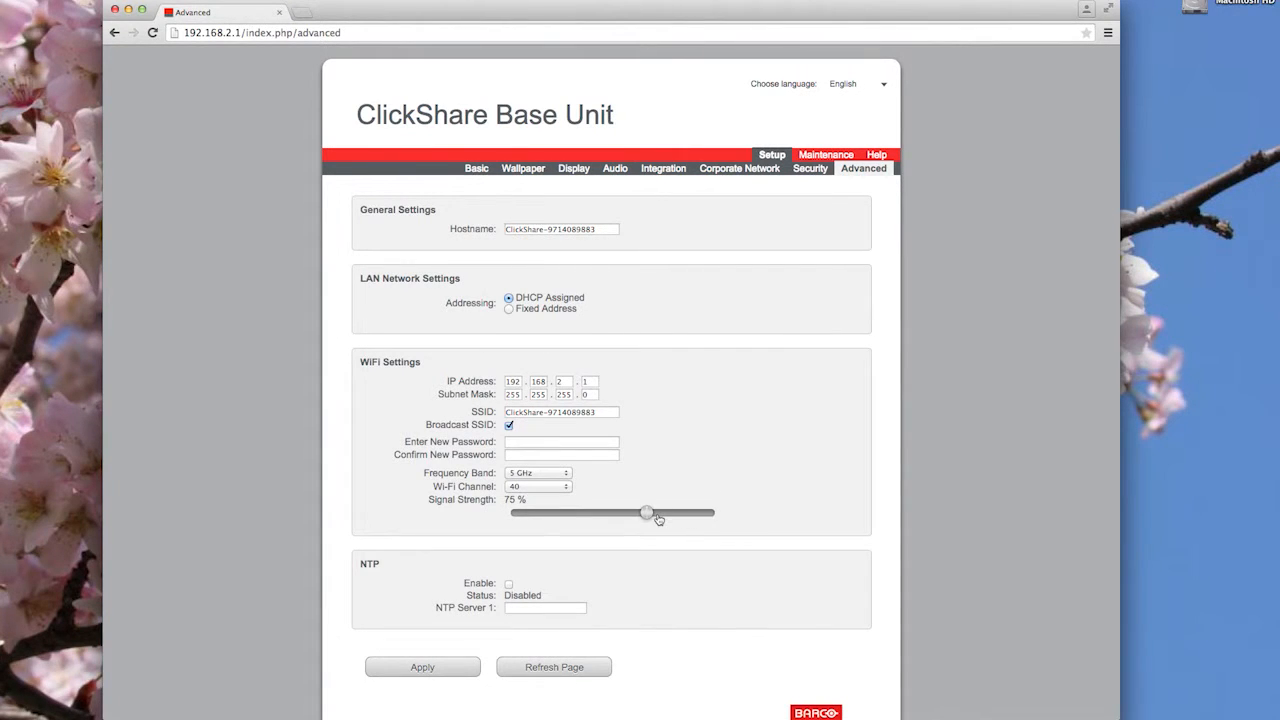
- Enter and confirm a new Wi-Fi password under WiFi Settings and apply it
left_click(405, 668)
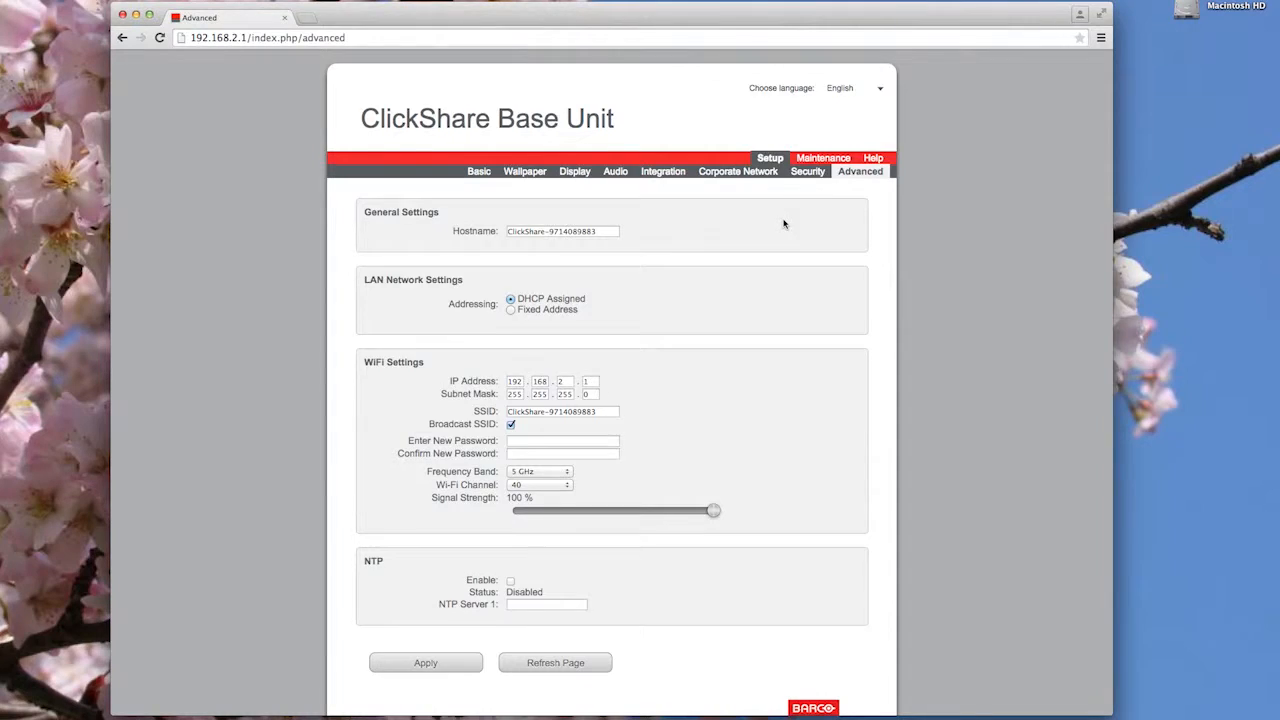
scroll(731, 286, "down", 2)
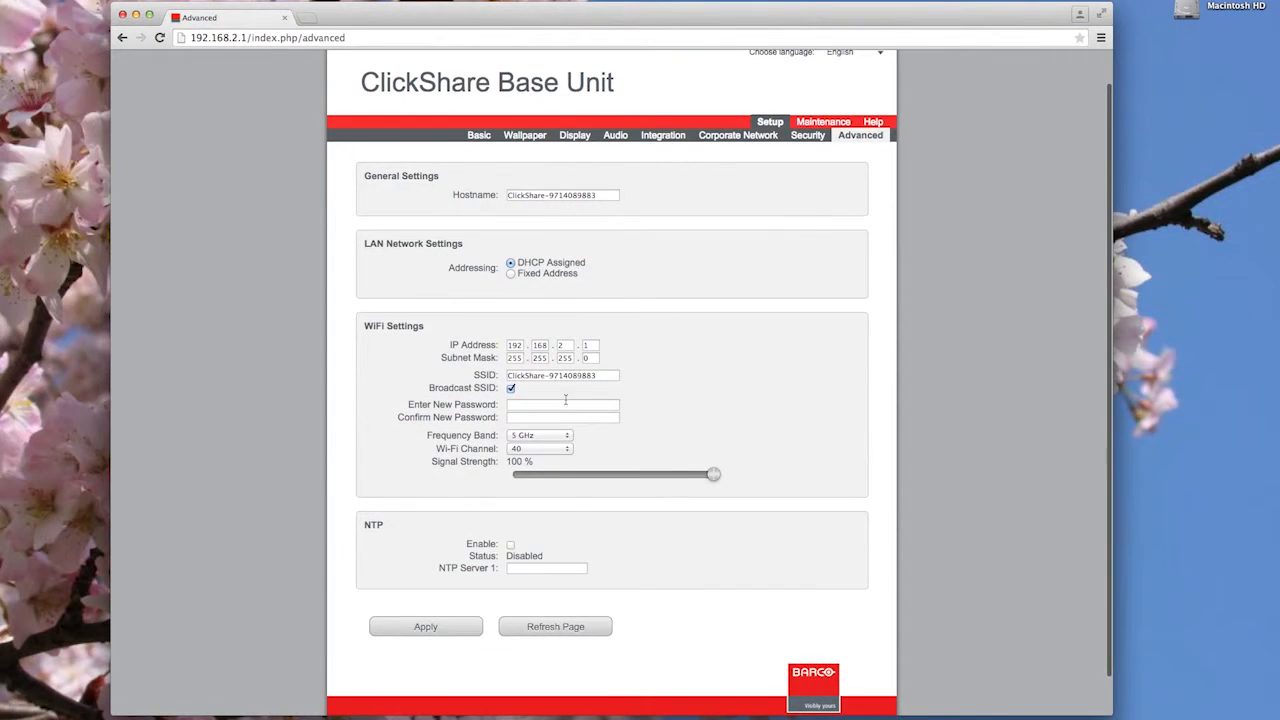
type("••")
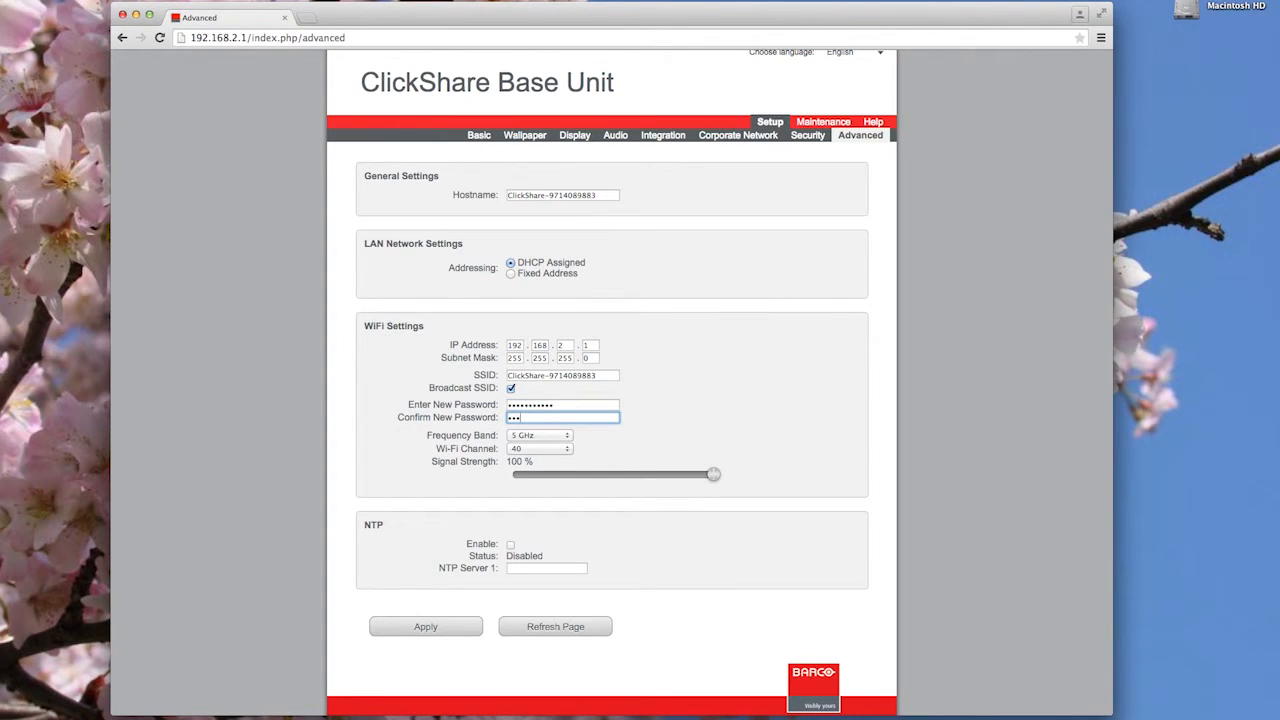
left_click(426, 627)
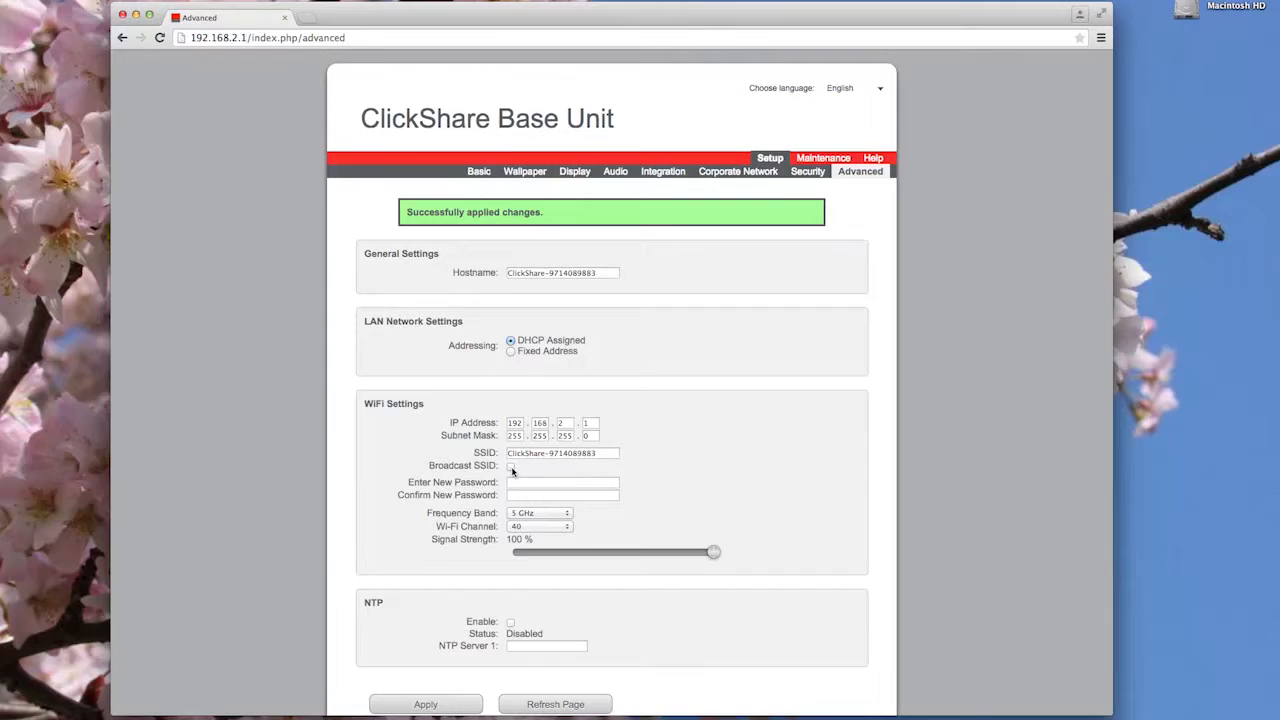
- Under Maintenance > Password, enter the old, new and confirmed administrator passwords and apply
left_click(815, 160)
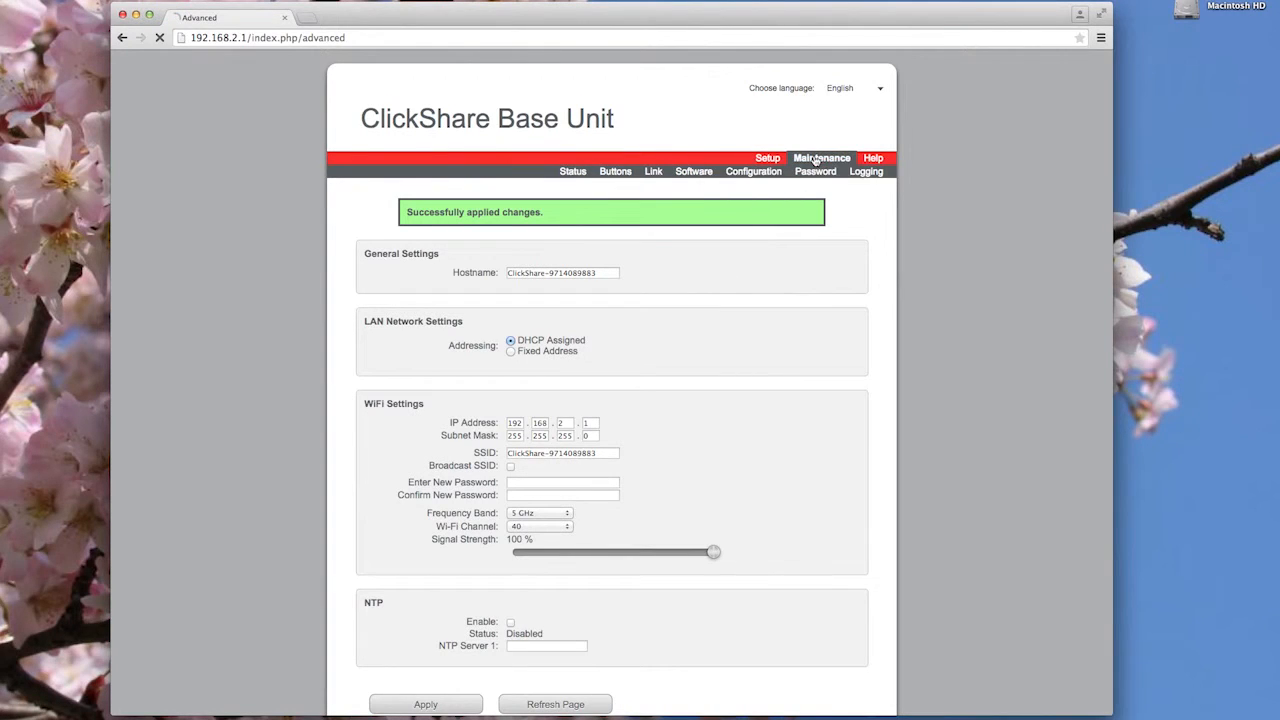
left_click(813, 171)
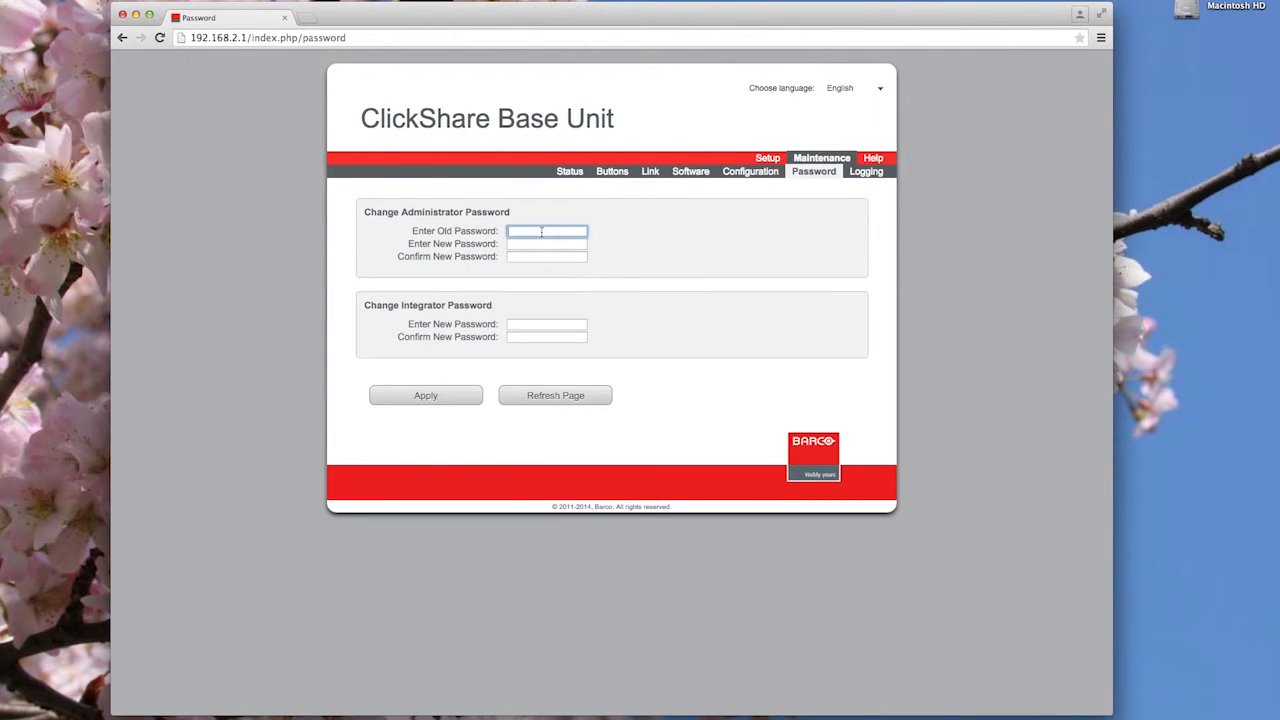
key("Tab")
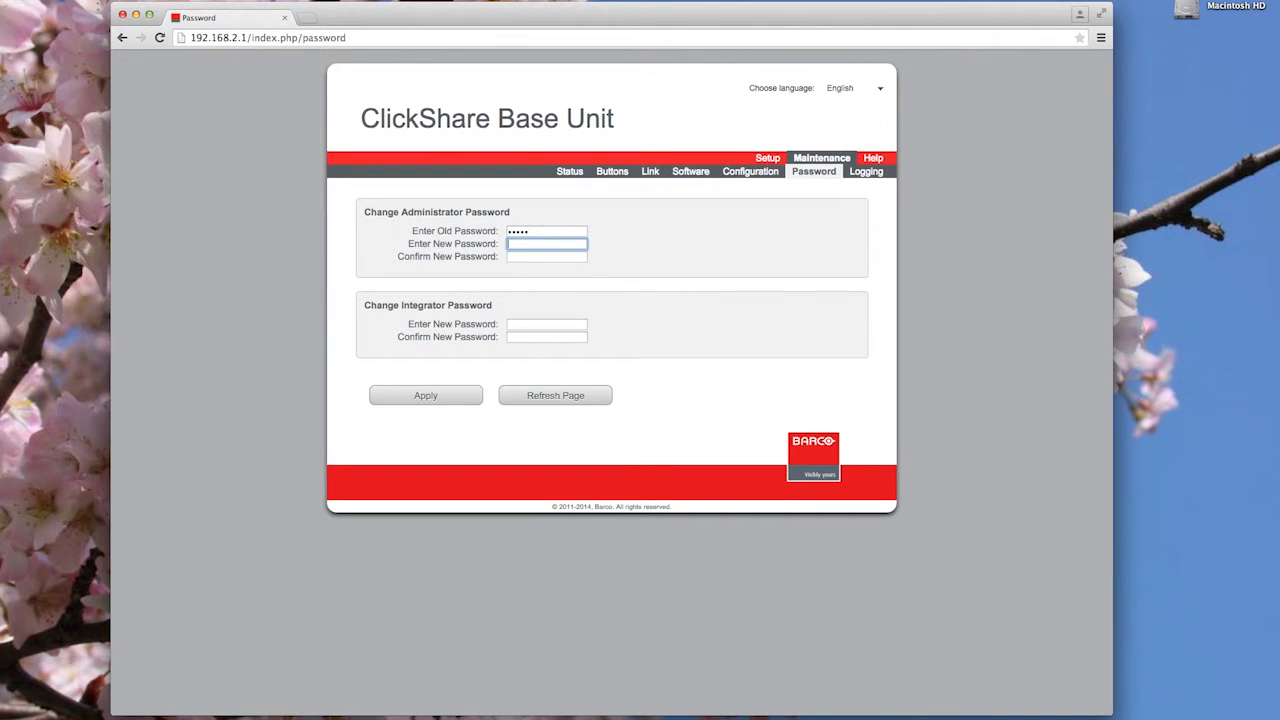
type("•••••")
key("Tab")
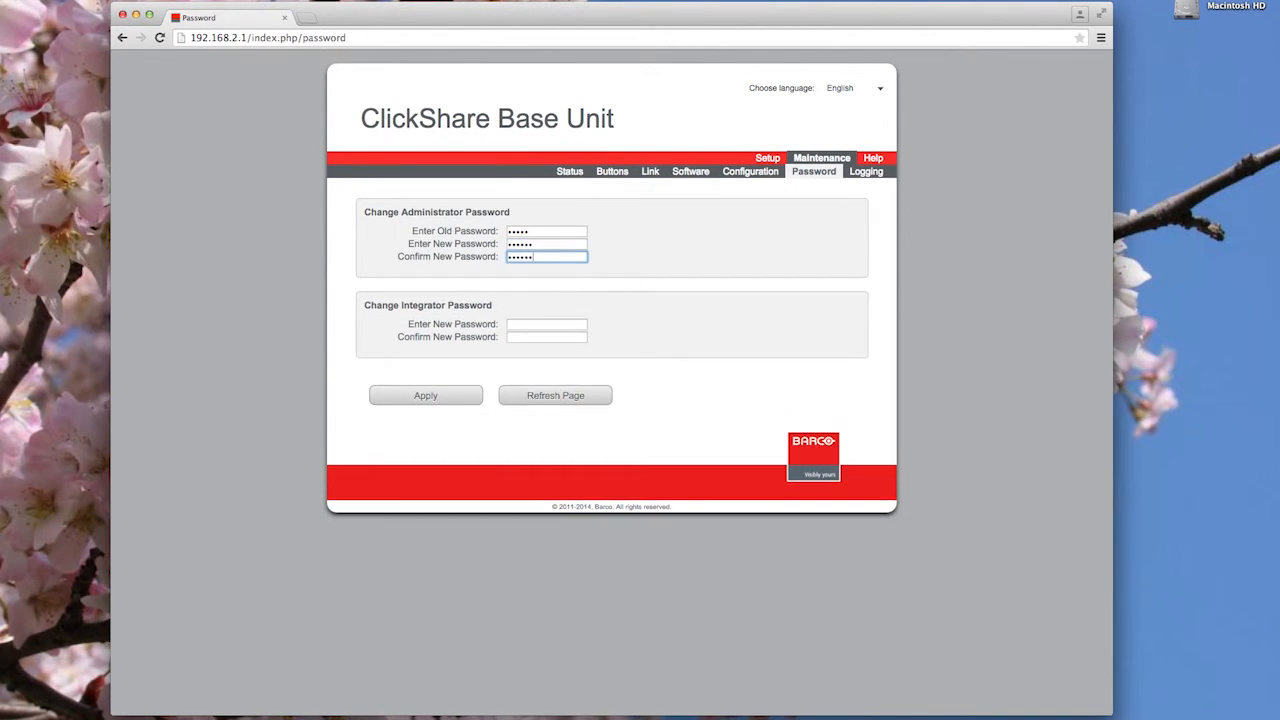
left_click(435, 396)
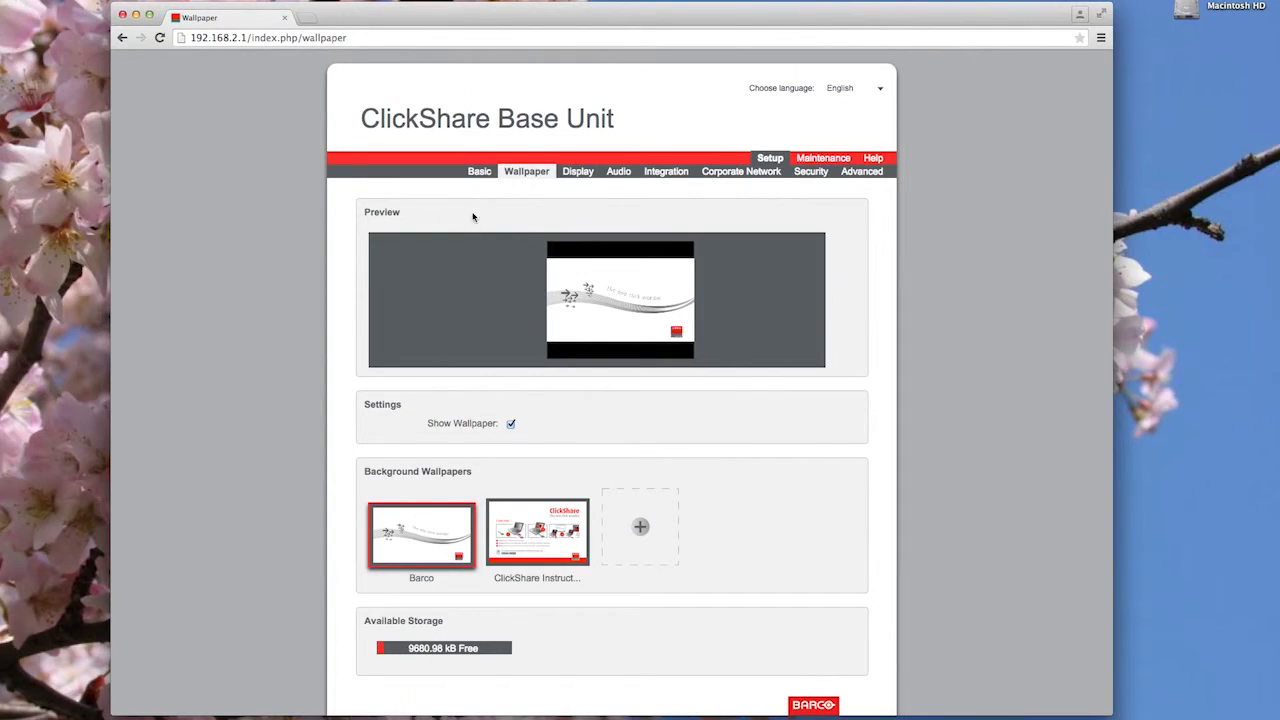
- Turn off Show Wallpaper and upload _MG_1378_.JPG from Desktop as the cherry-blossom wallpaper
left_click(516, 535)
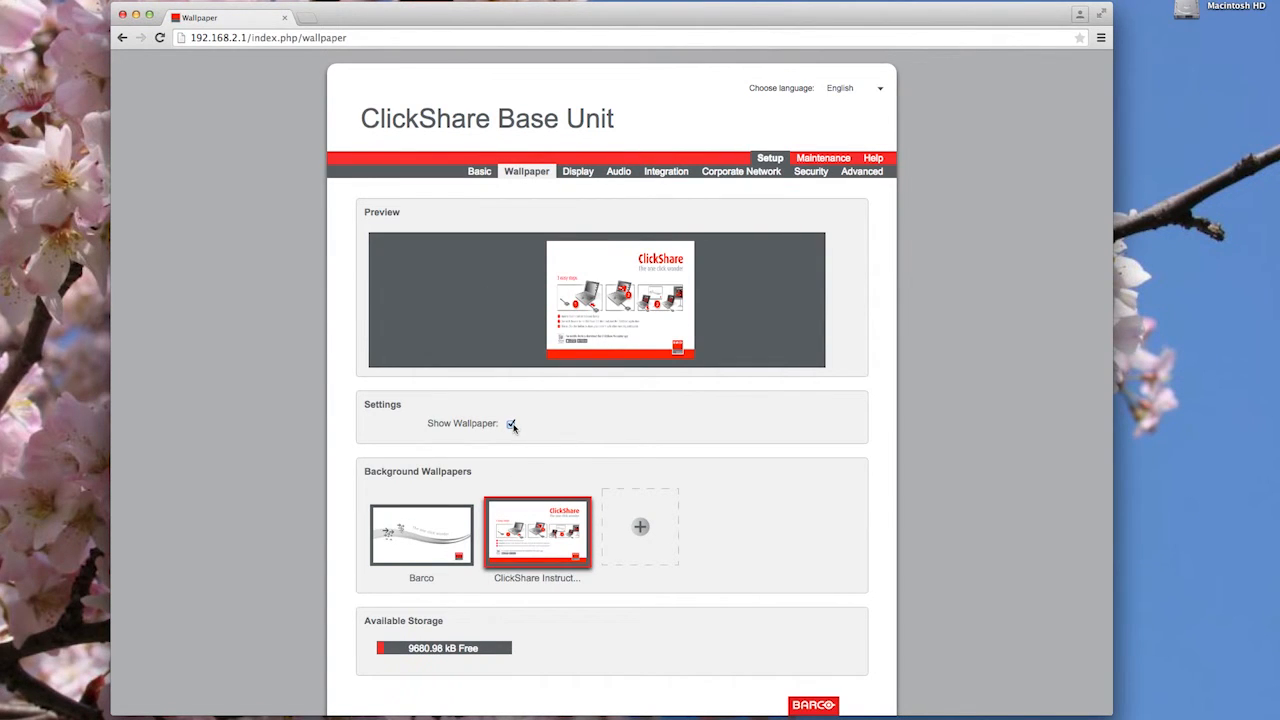
left_click(511, 424)
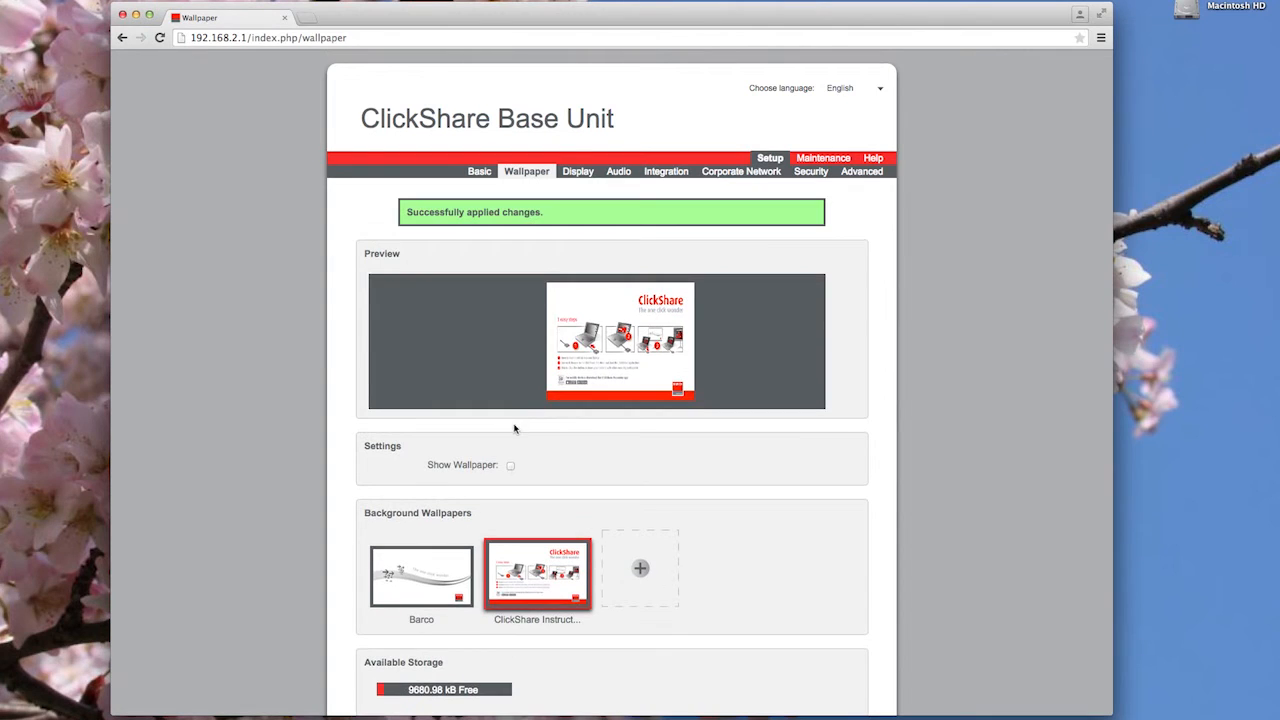
left_click(641, 570)
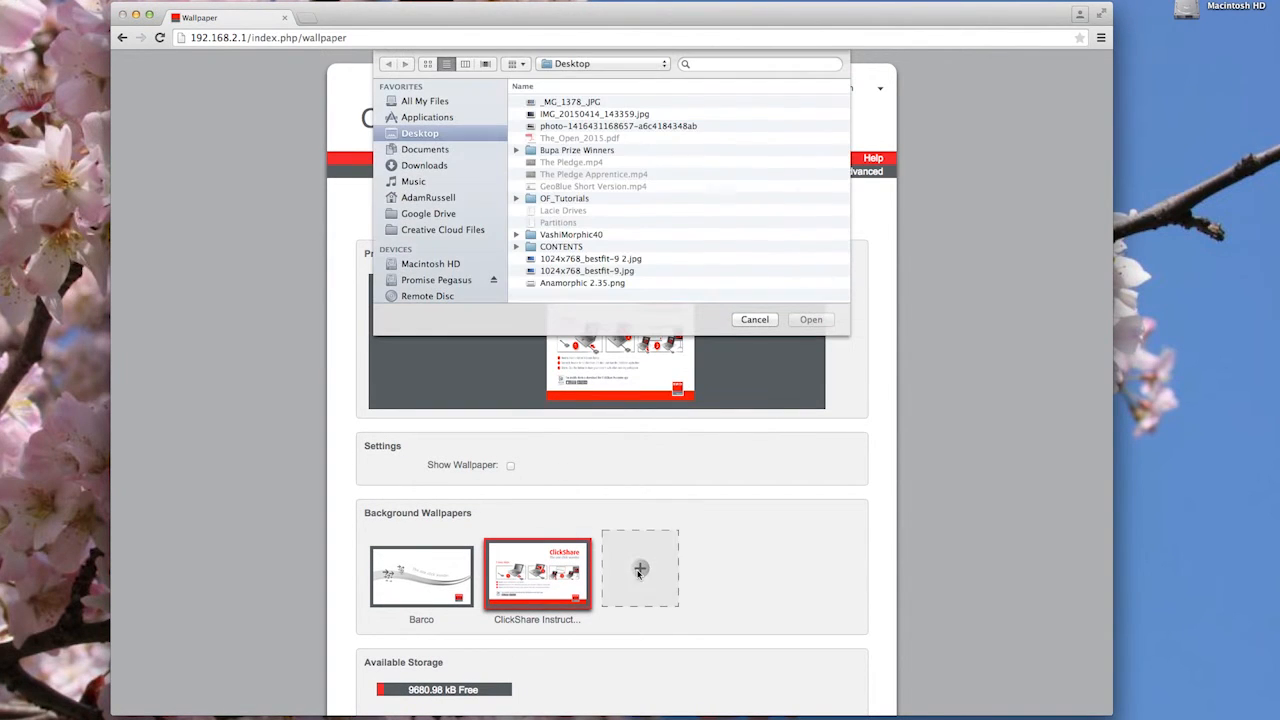
left_click(568, 103)
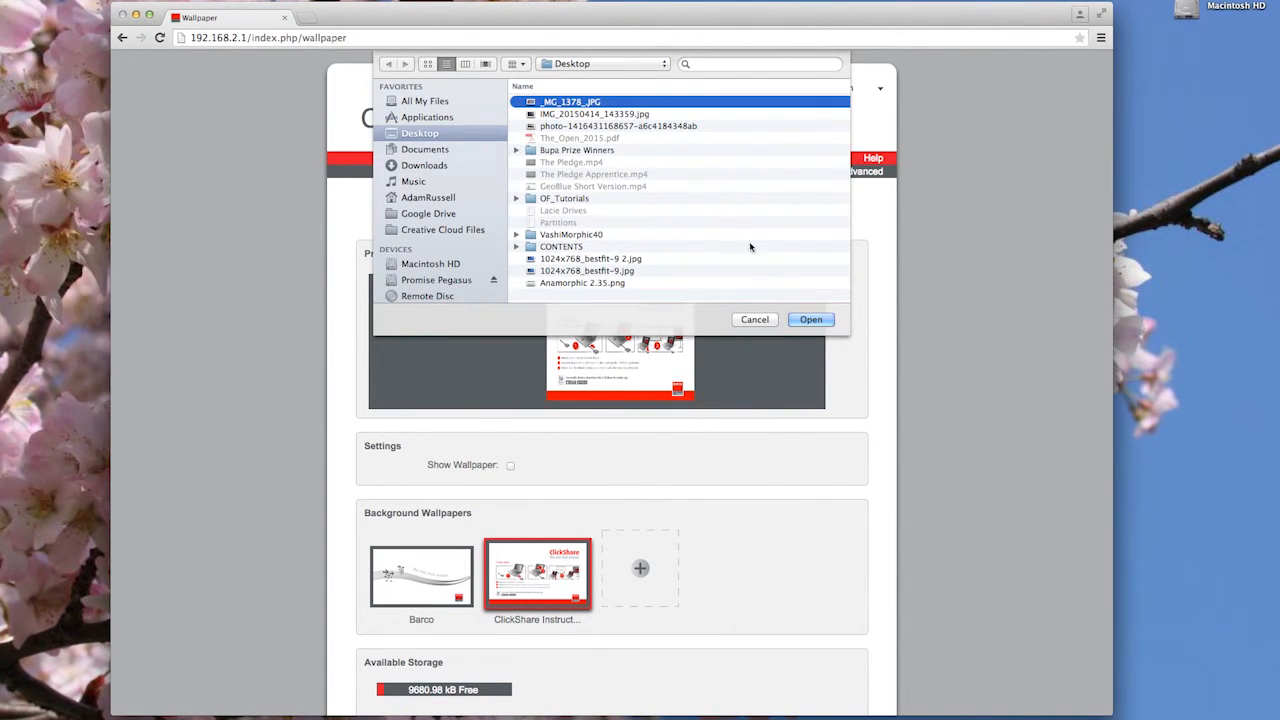
left_click(810, 320)
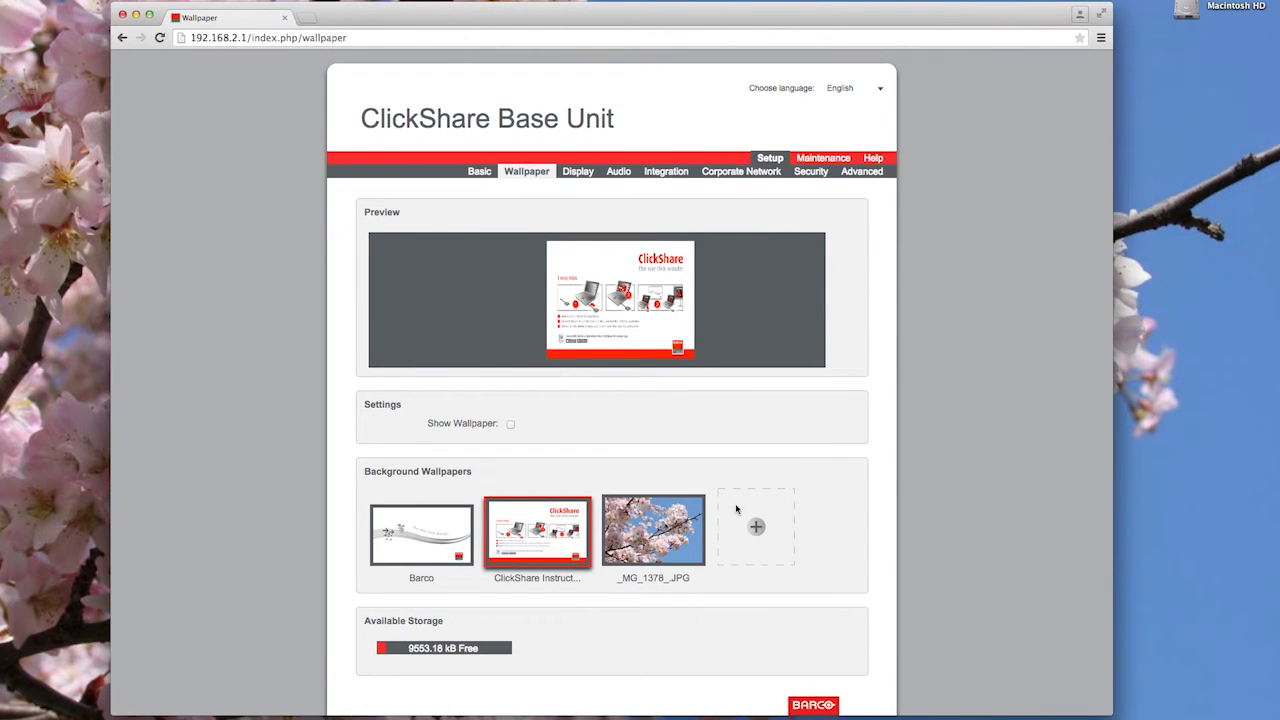
left_click(655, 530)
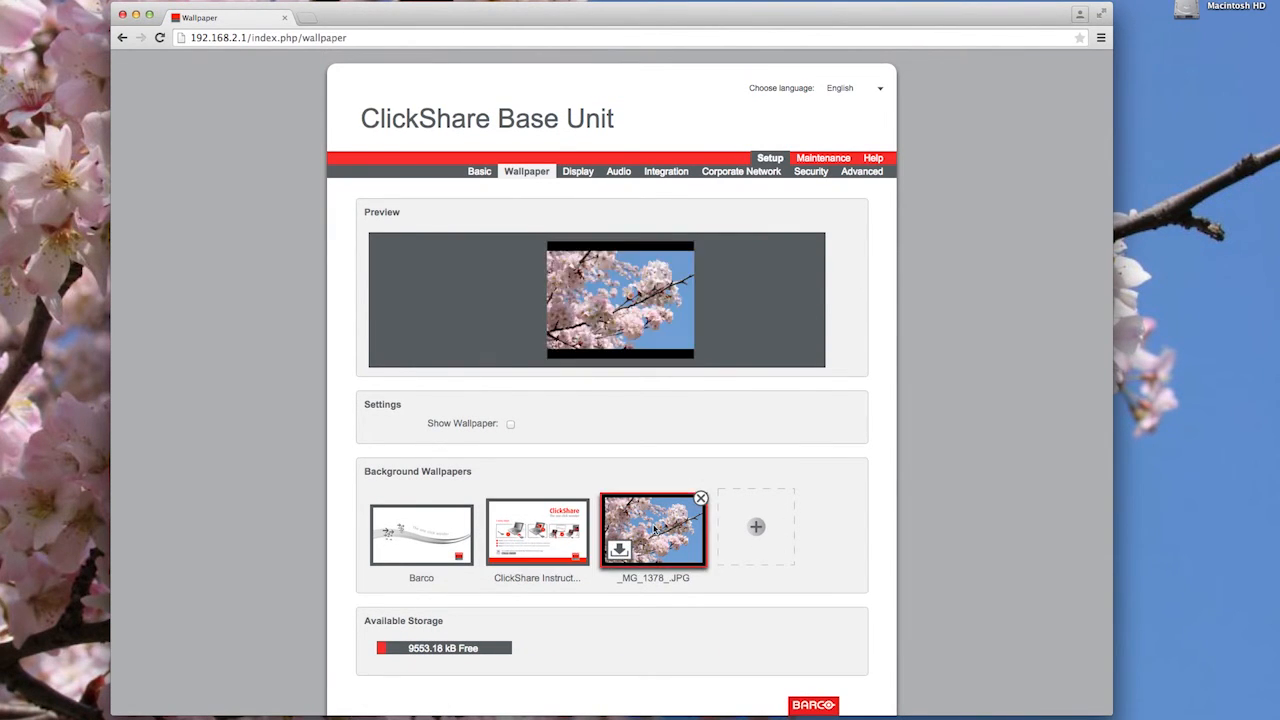